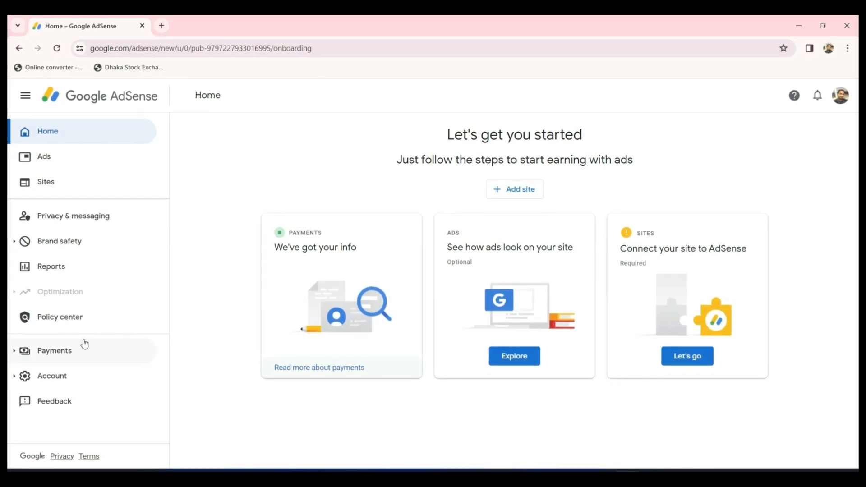
- Open the settings of the AdSense payments account from the payments information page
left_click(52, 356)
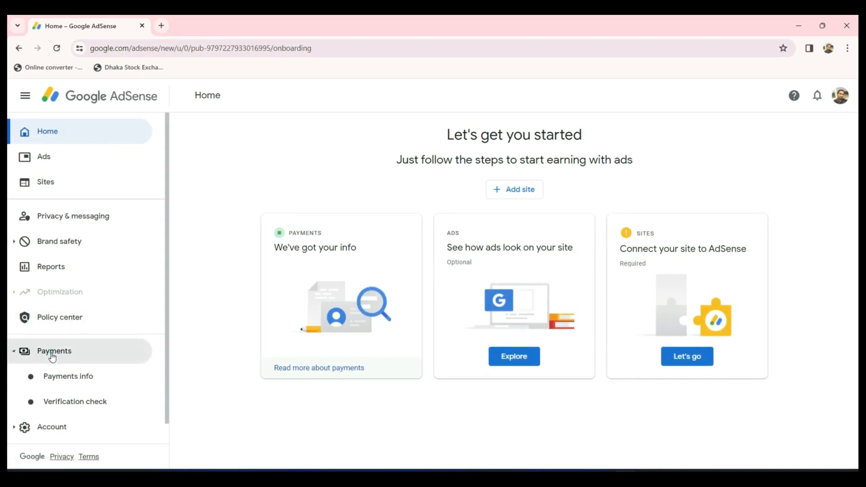
left_click(68, 377)
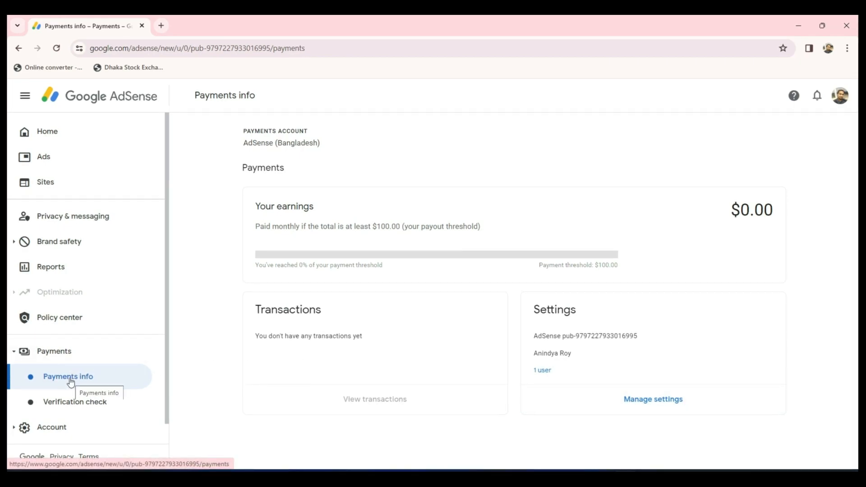
left_click(628, 401)
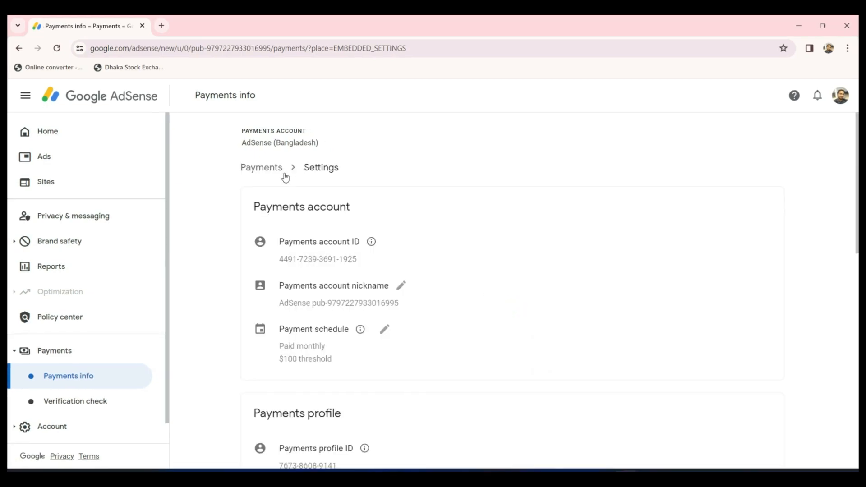
- Open the tax info management page from the Singapore tax info entry in the payments profile
scroll(371, 294, "down", 3)
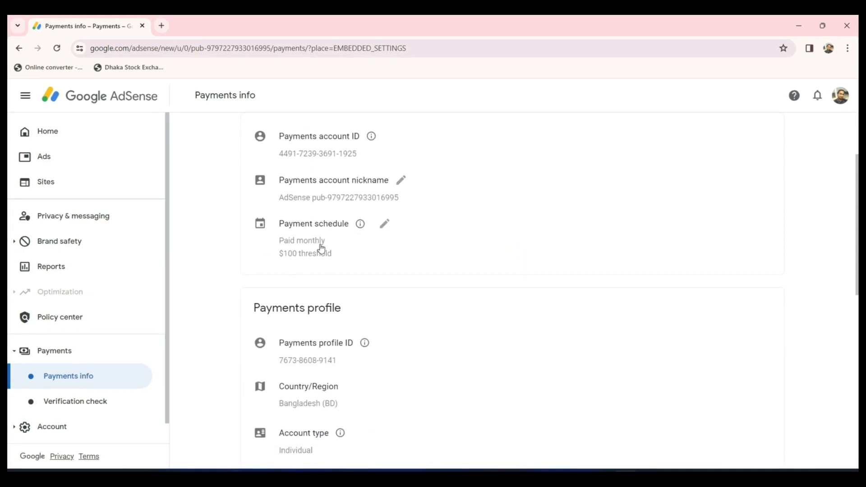
scroll(358, 405, "down", 3)
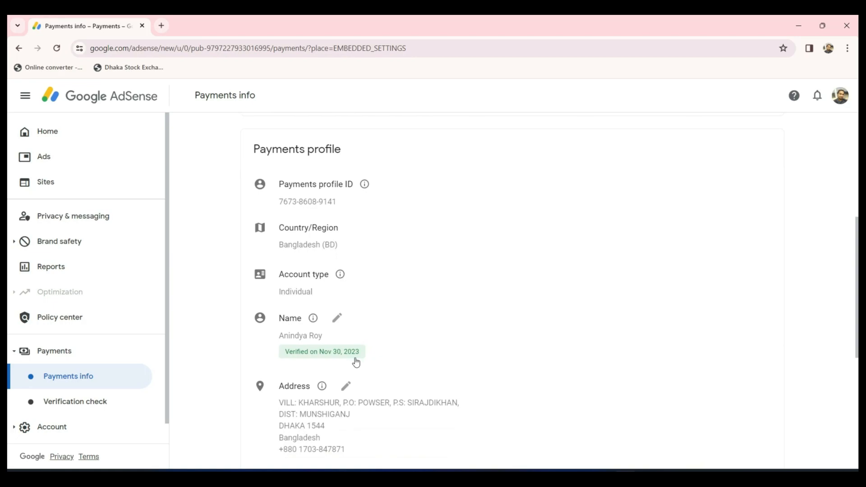
scroll(353, 361, "down", 2)
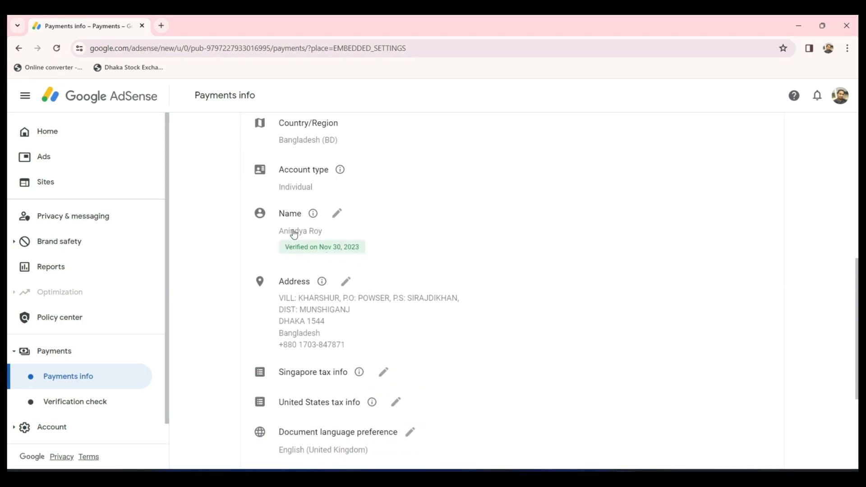
scroll(401, 296, "down", 1)
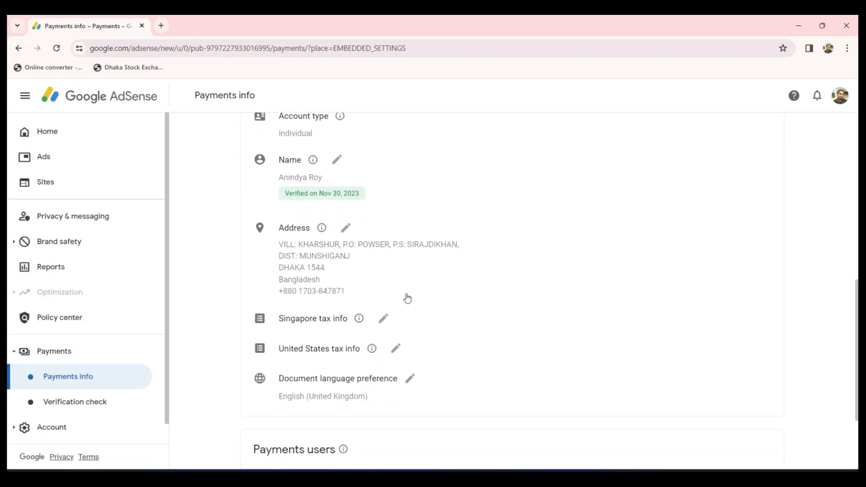
scroll(406, 297, "down", 2)
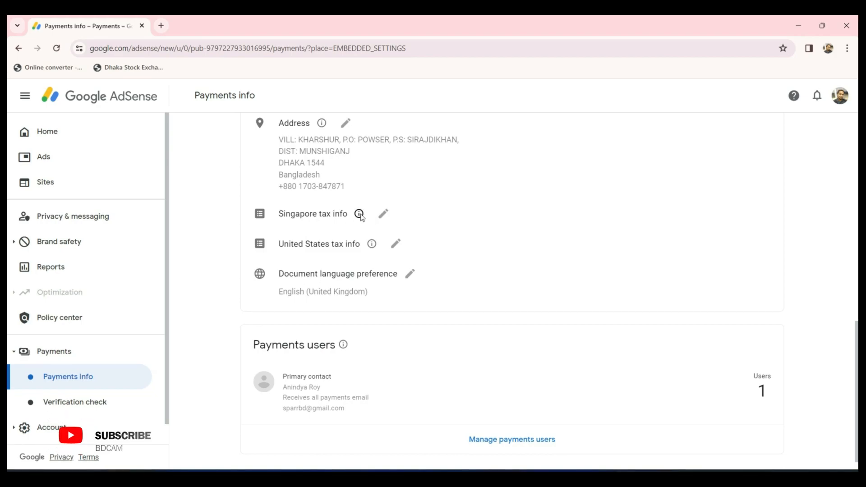
mouse_move(359, 216)
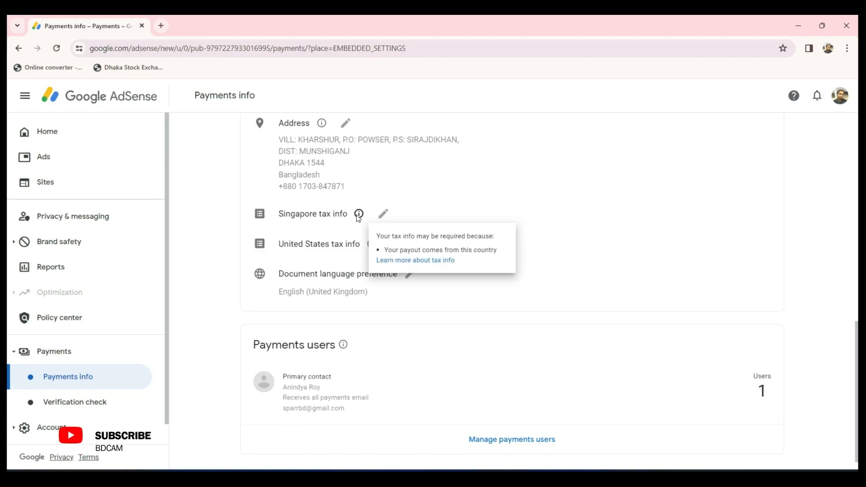
left_click(382, 214)
left_click(305, 244)
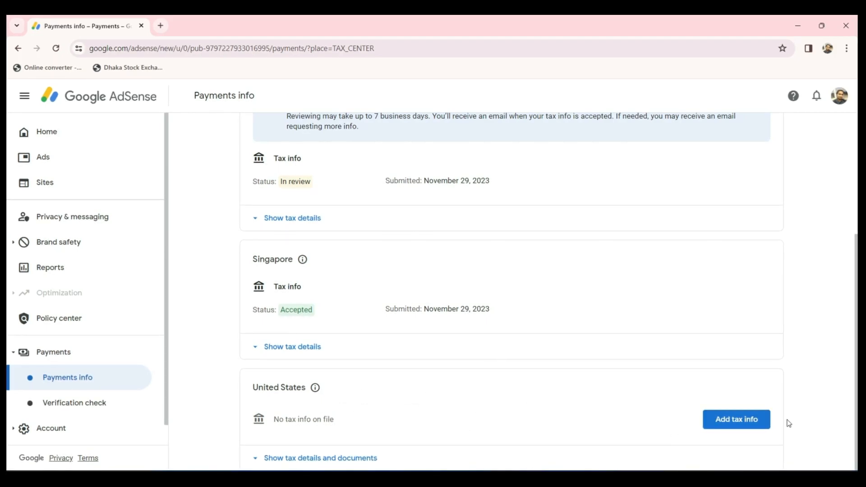
- Start adding United States tax info and verify the identity by entering the Google account password
left_click(717, 418)
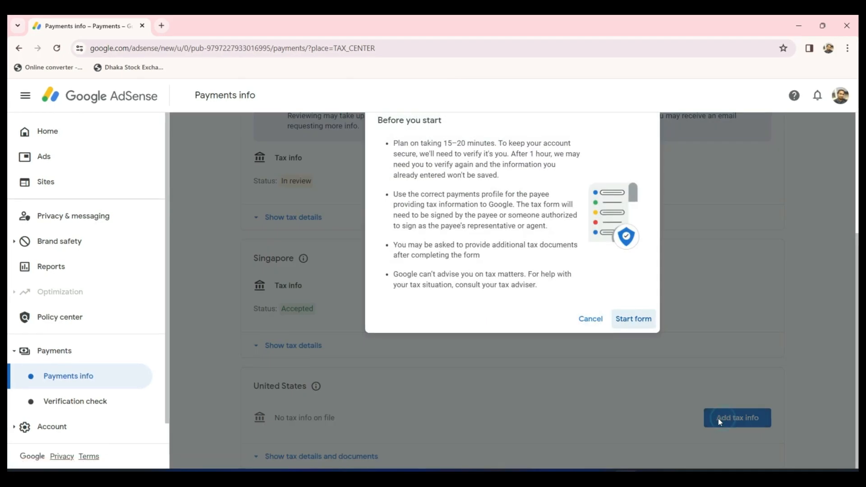
left_click(627, 321)
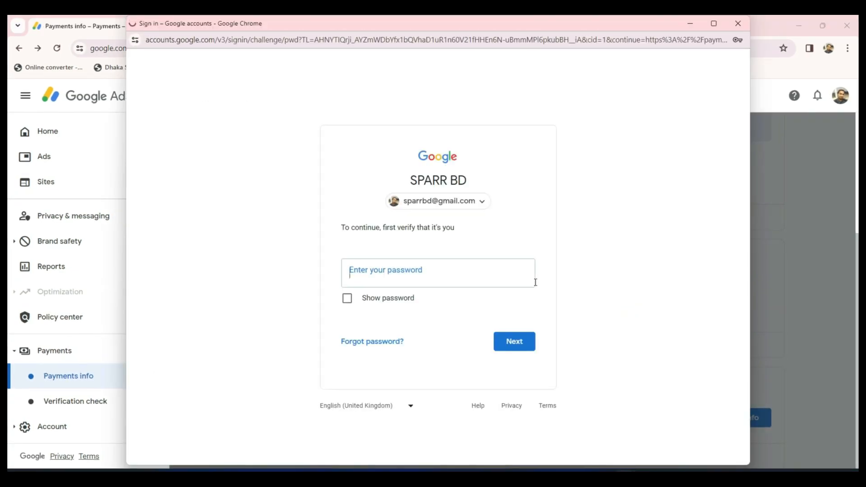
left_click(366, 276)
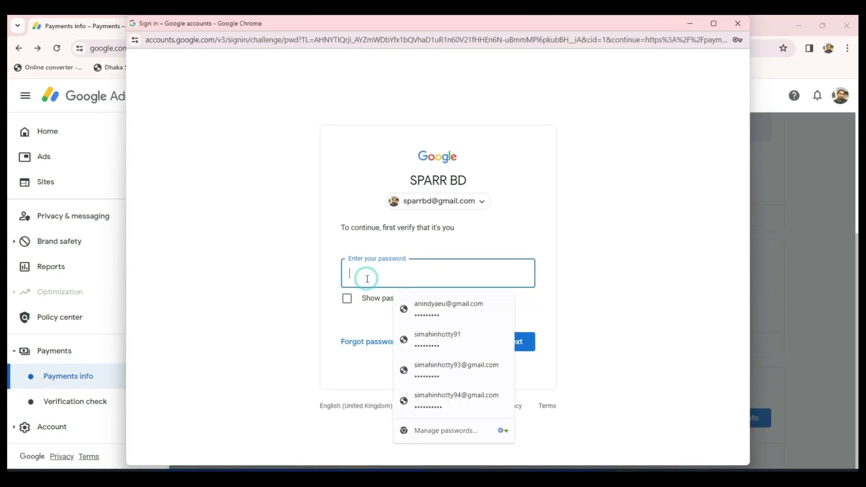
type("•••••••••")
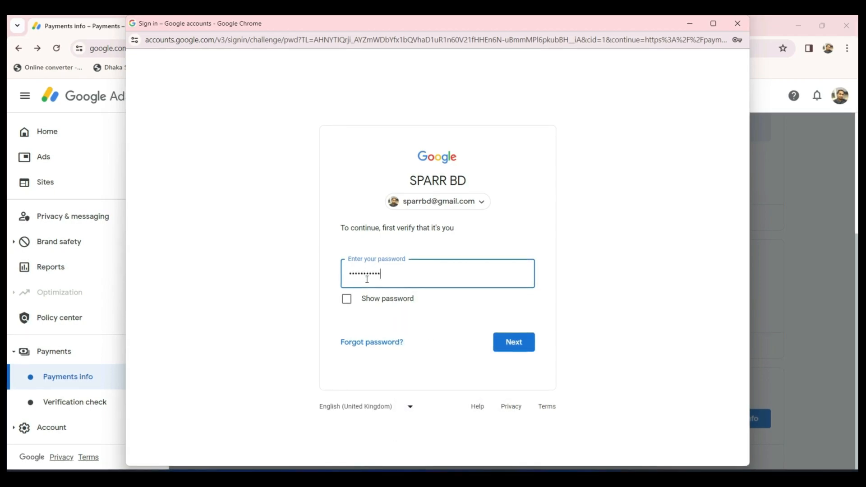
left_click(511, 343)
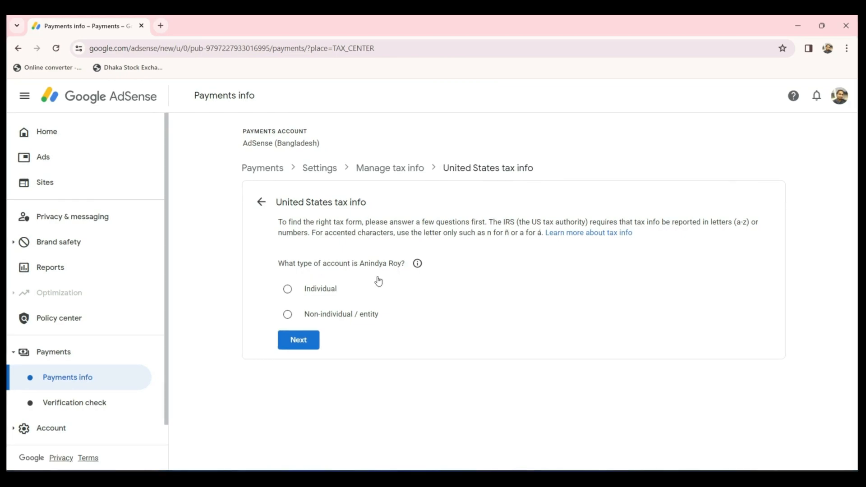
- Set the account type to Individual and answer No to being a United States citizen or resident
left_click(285, 289)
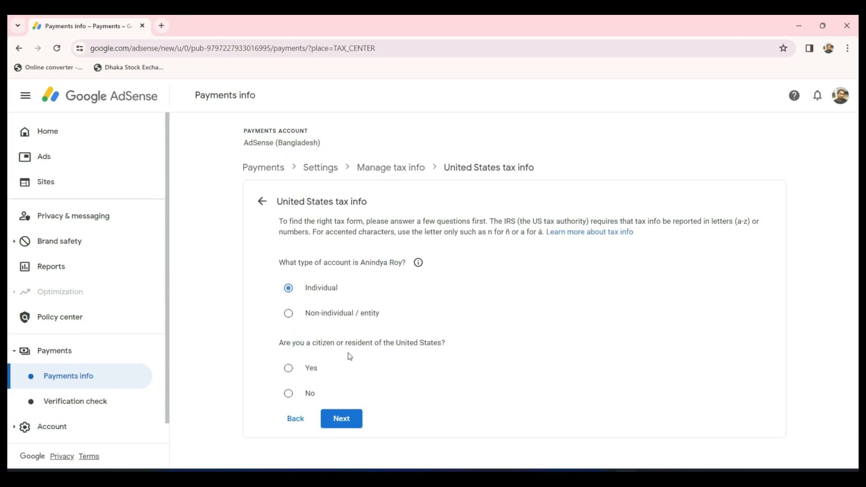
left_click(289, 393)
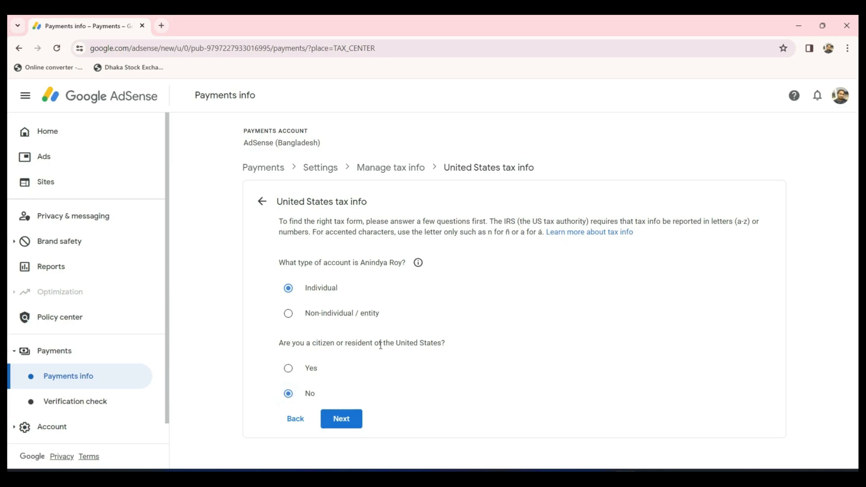
left_click(341, 417)
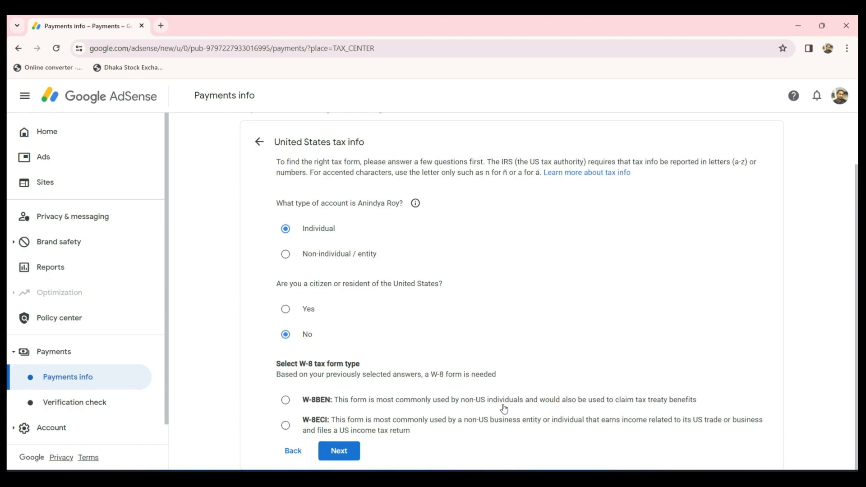
- Choose W-8BEN as the W-8 tax form type and start that form
left_click_drag(526, 403, 463, 402)
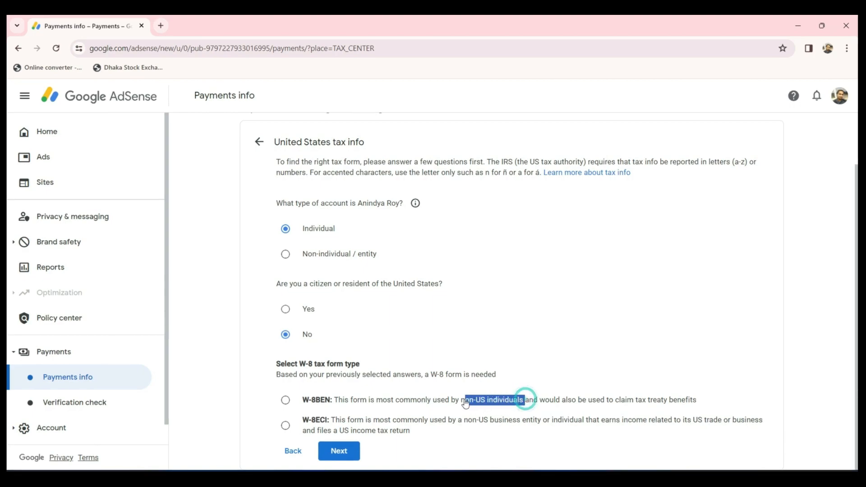
left_click(464, 404)
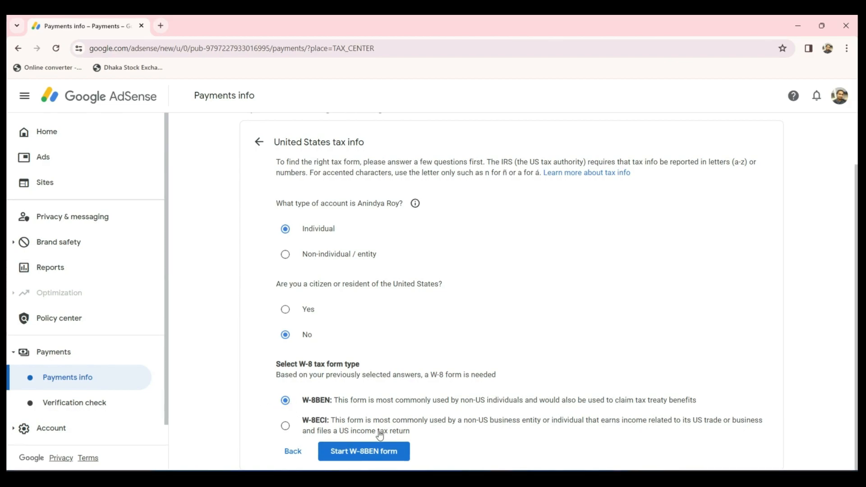
left_click(358, 452)
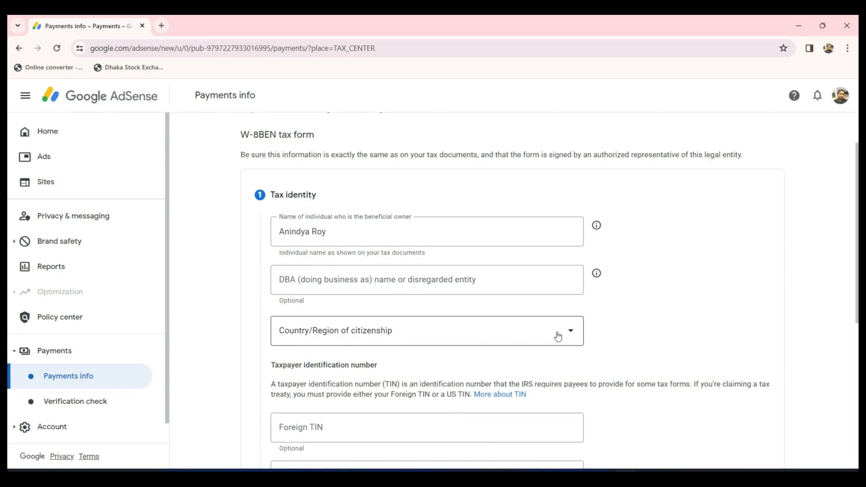
- Set the country or region of citizenship to Bangladesh in the Tax identity section
left_click(572, 336)
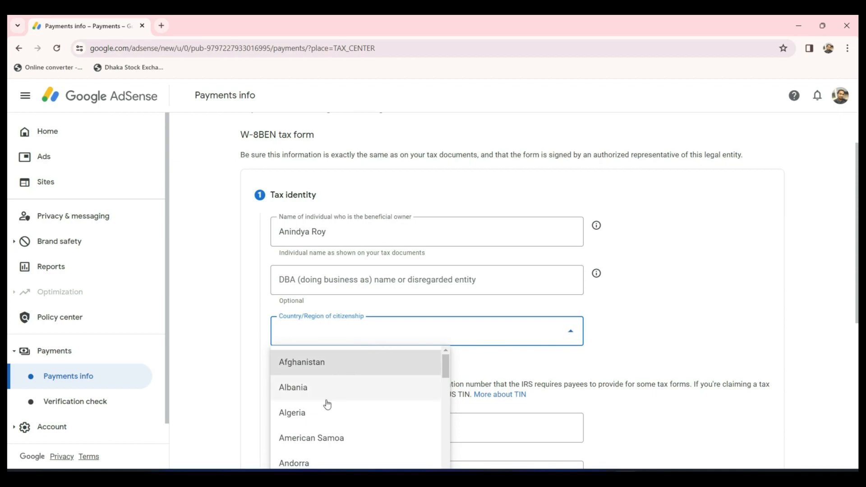
scroll(328, 404, "down", 10)
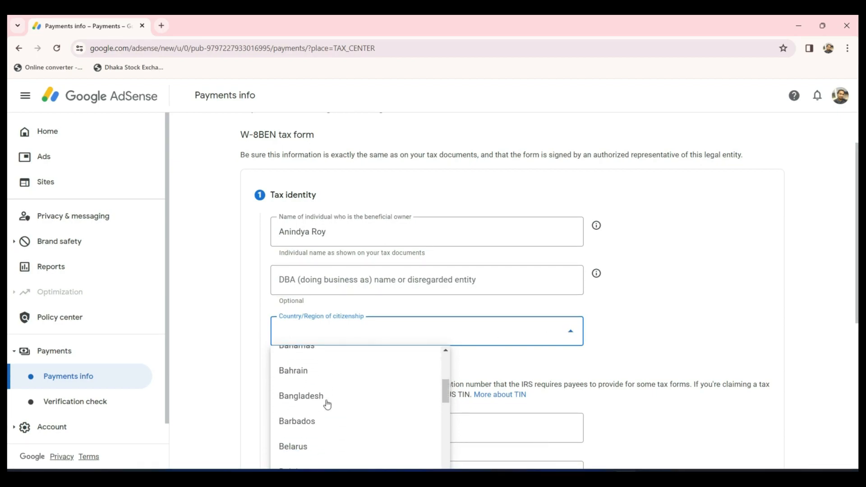
left_click(295, 397)
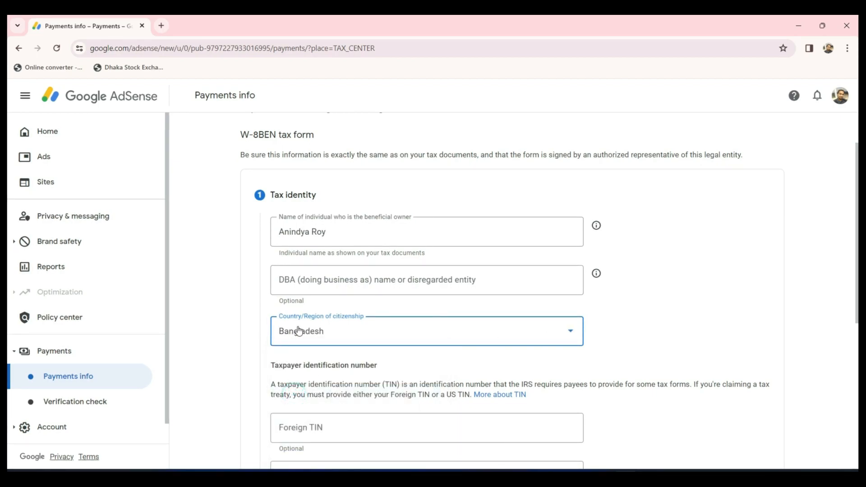
- With the Foreign TIN field ready for entry, open the TIN certificate PDF from the nested Accademic Papers folder inside the desktop's Personal folder
scroll(400, 361, "down", 1)
scroll(401, 361, "down", 2)
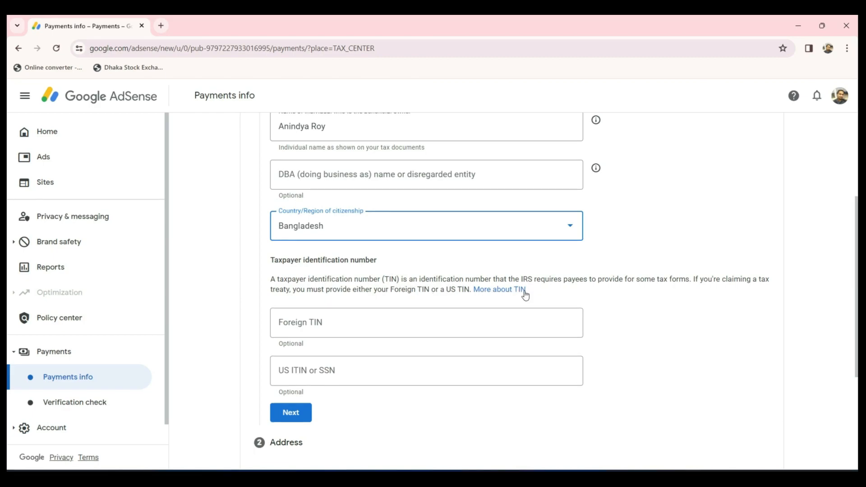
left_click(301, 323)
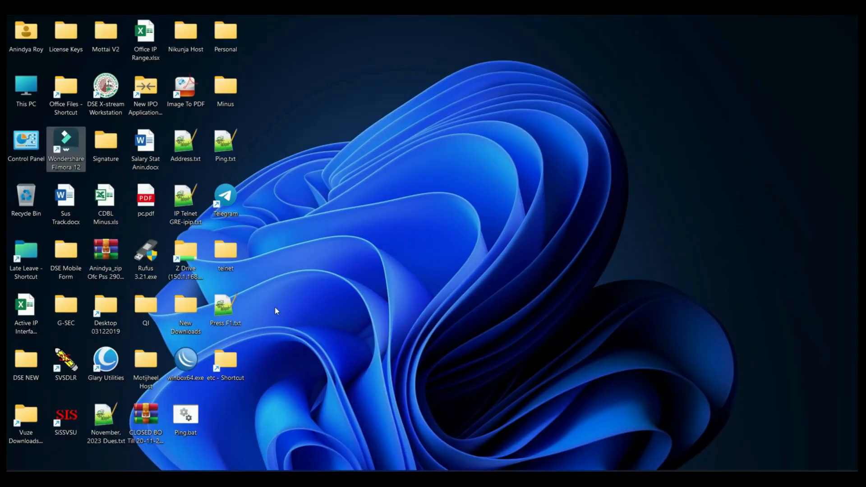
double_click(224, 38)
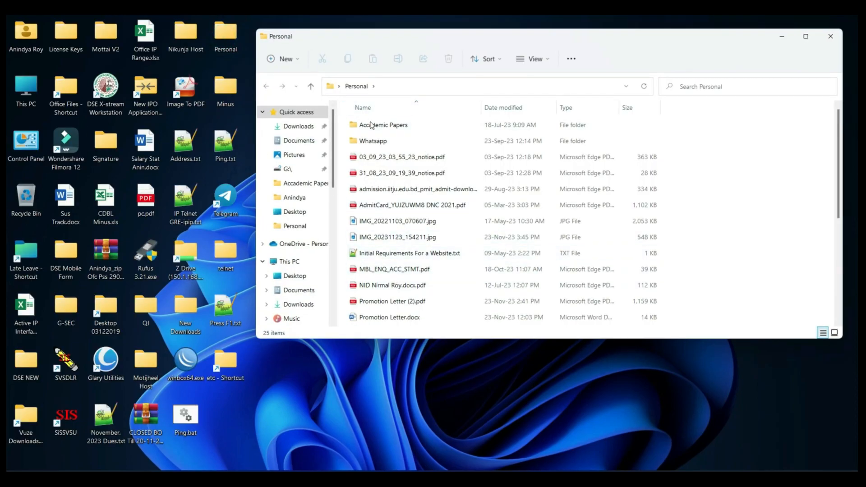
double_click(369, 126)
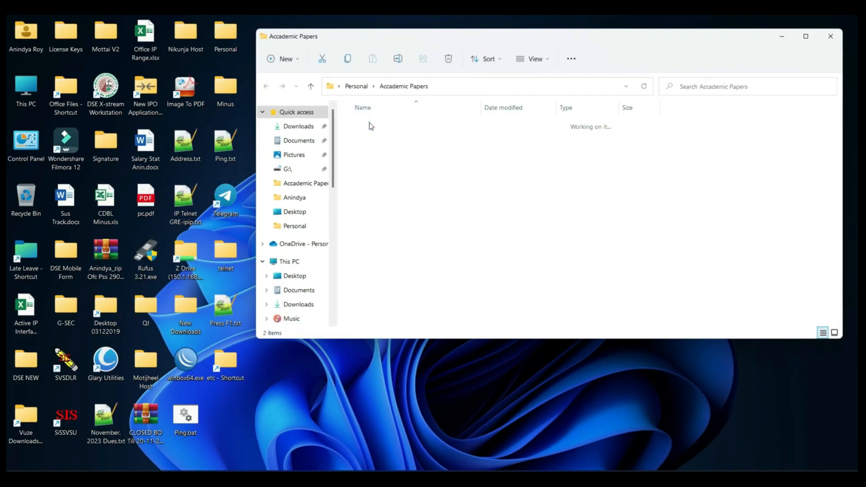
double_click(369, 124)
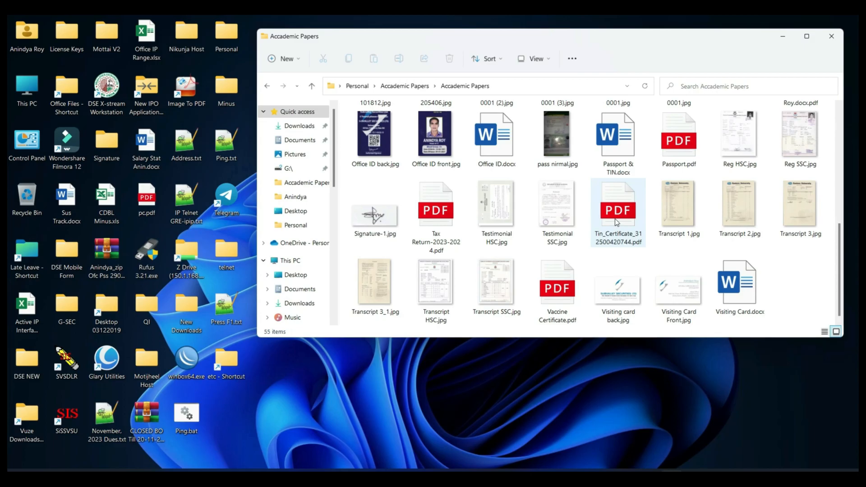
double_click(615, 218)
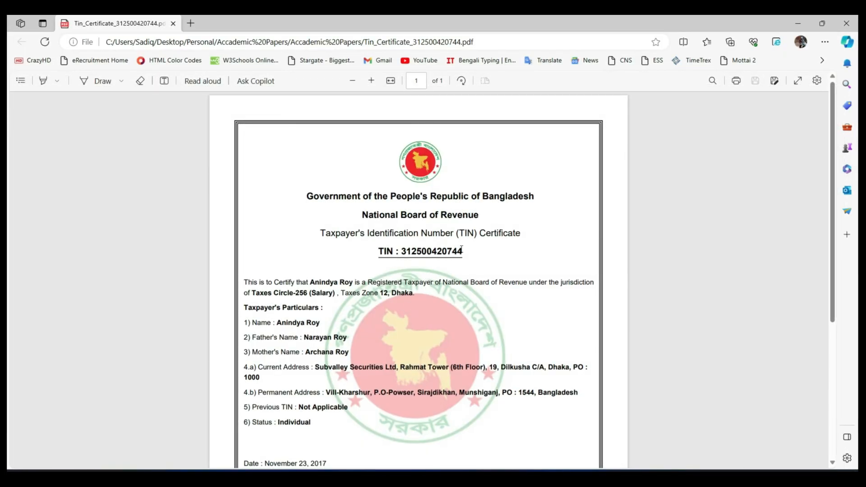
- Copy the full taxpayer identification number from the TIN certificate
left_click_drag(460, 250, 403, 252)
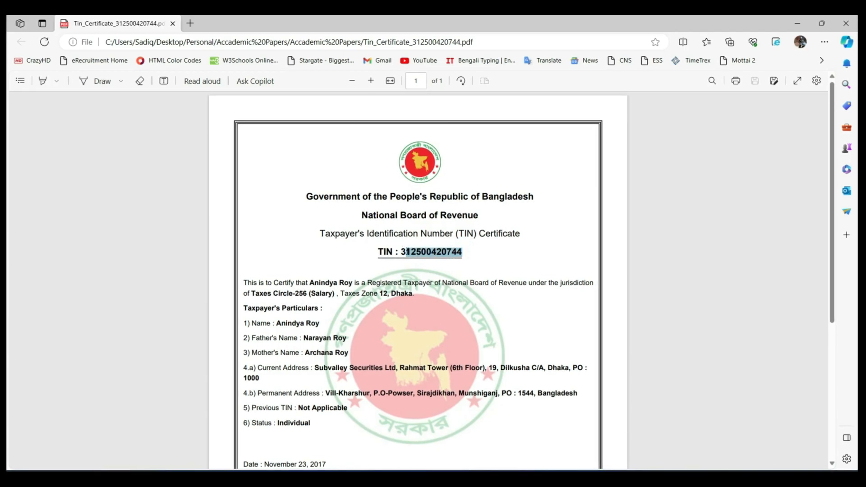
left_click_drag(403, 253, 399, 251)
right_click(429, 251)
left_click(451, 298)
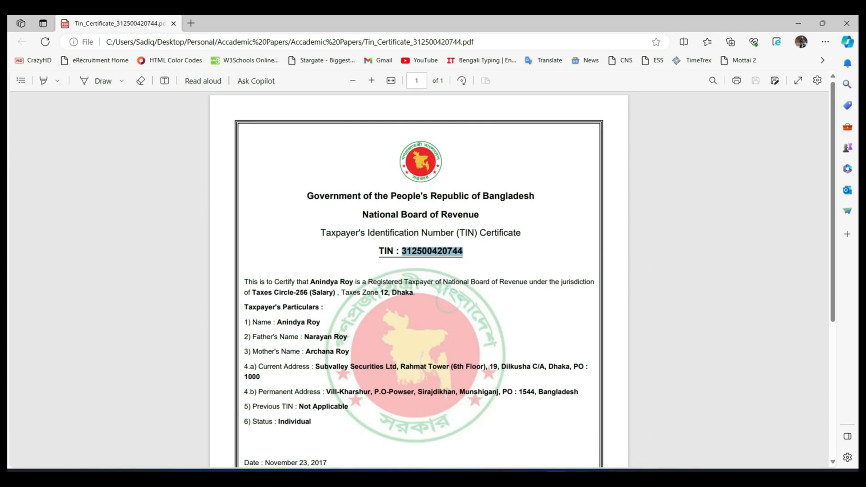
- Switch back to the AdSense tax form, paste the taxpayer number as the Foreign TIN, and continue to the Address section
left_click(625, 478)
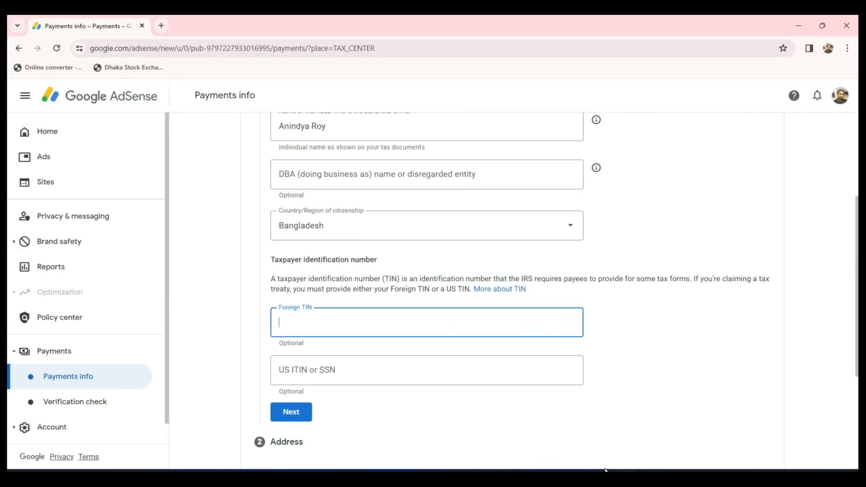
left_click(298, 320)
key("ctrl+v")
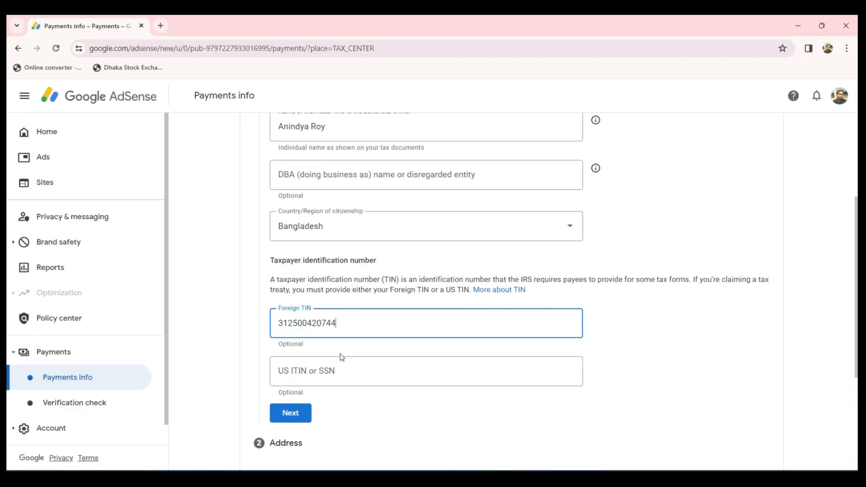
scroll(359, 332, "down", 2)
left_click(291, 306)
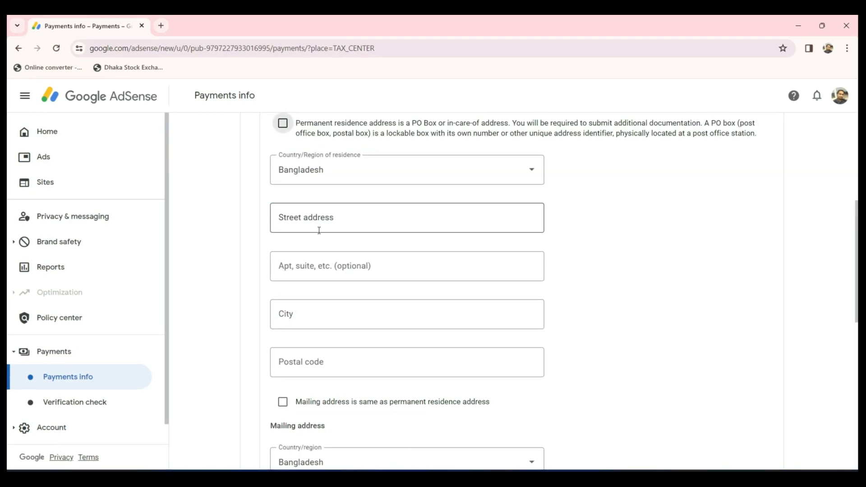
- Mark the permanent residence address as a PO Box or in-care-of address and fill in its fields with the saved address suggestion
scroll(314, 219, "up", 5)
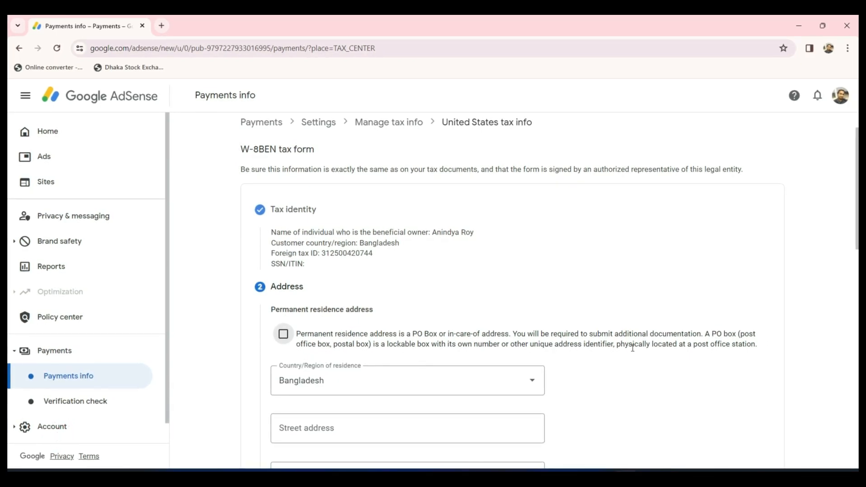
left_click(284, 336)
scroll(381, 327, "down", 3)
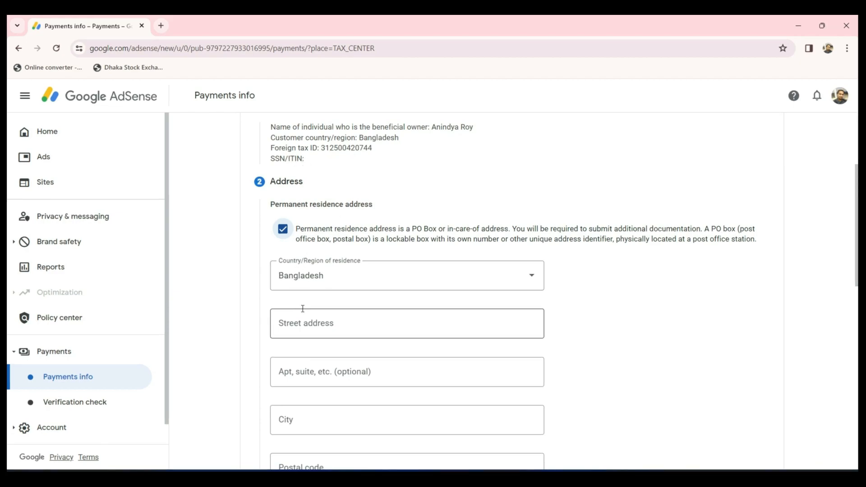
scroll(304, 309, "down", 2)
left_click(309, 269)
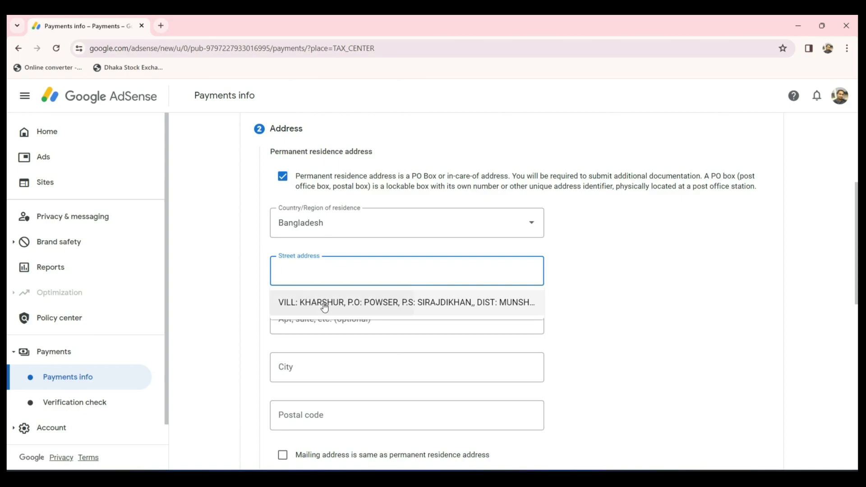
left_click(324, 306)
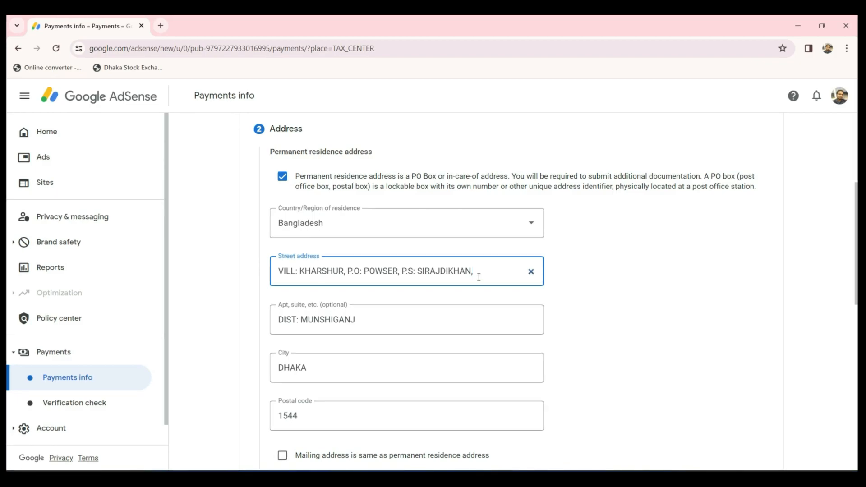
- Mark the mailing address as the same as the permanent residence address and continue to the tax treaty section
scroll(478, 277, "down", 1)
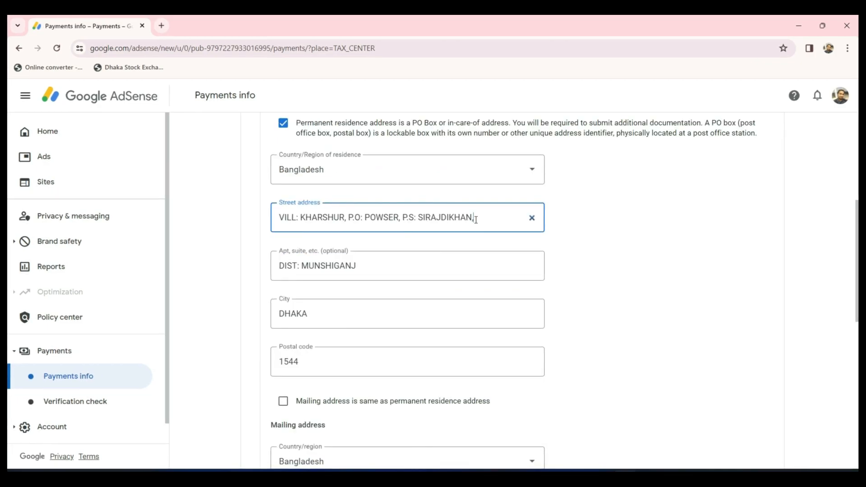
scroll(371, 321, "down", 1)
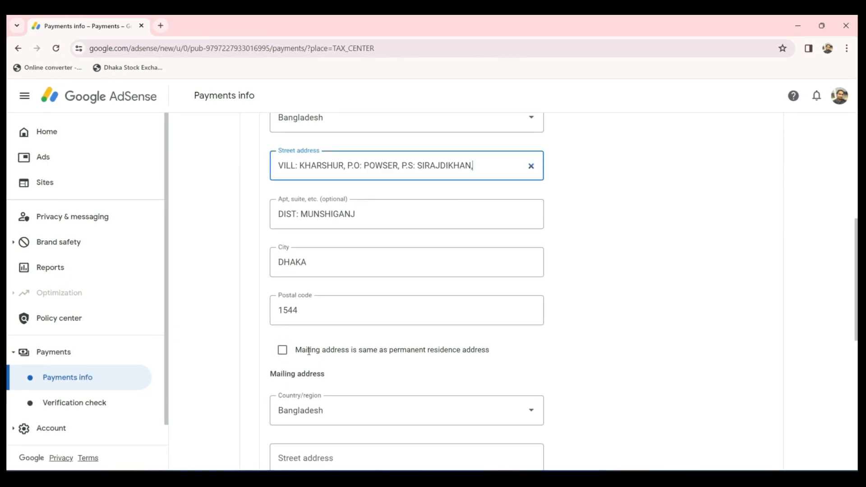
left_click(405, 350)
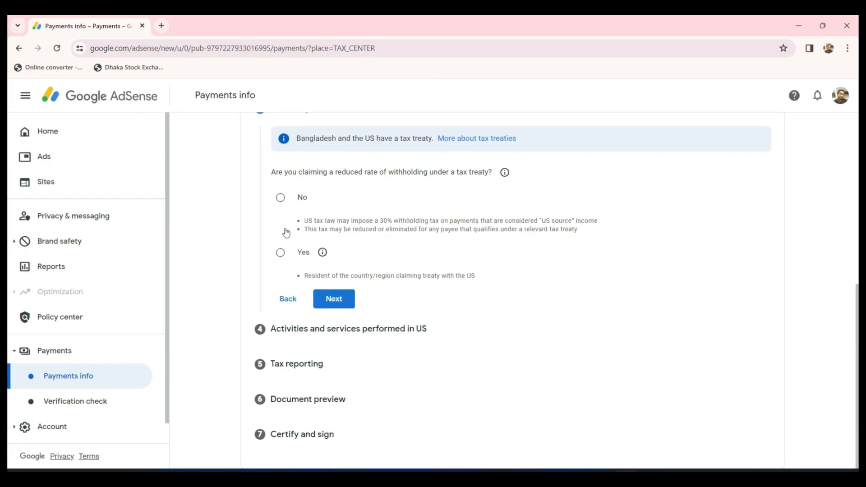
- Claim a reduced rate of withholding under a tax treaty, confirming treaty residency with Bangladesh as the country
left_click(280, 253)
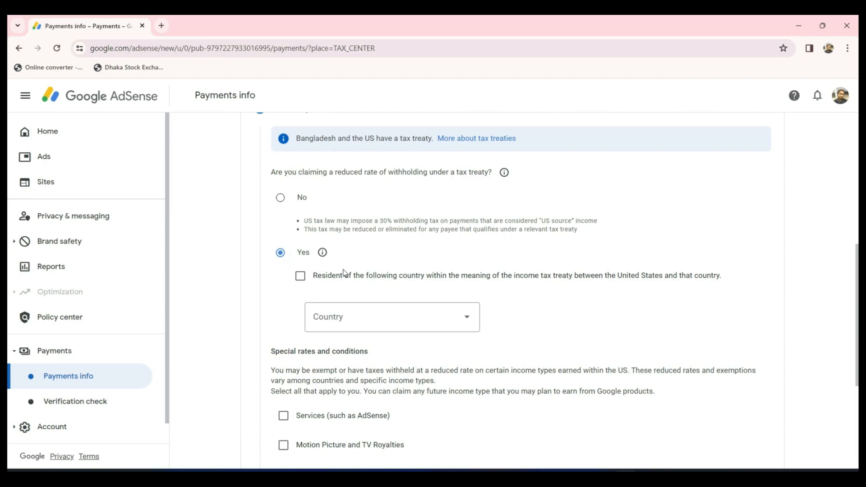
scroll(344, 272, "down", 1)
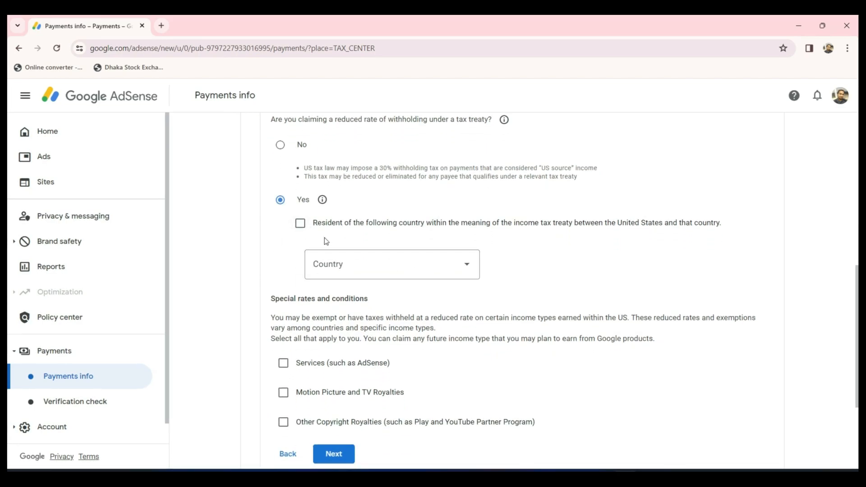
left_click(301, 226)
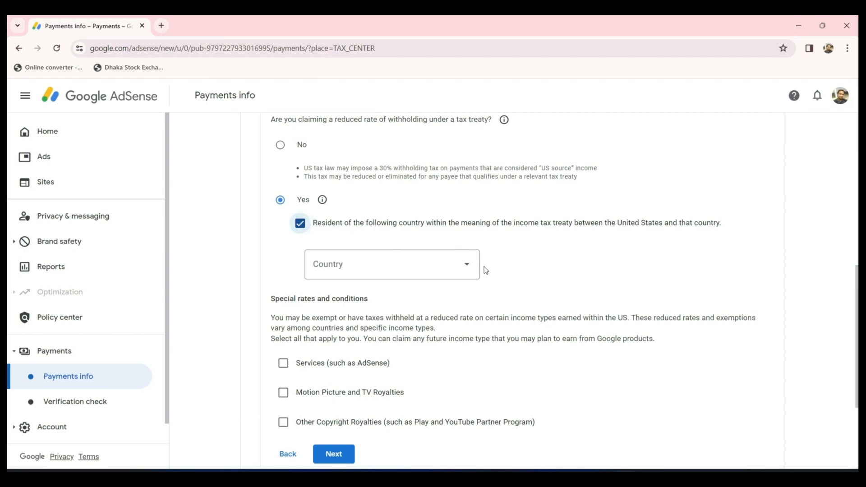
left_click(469, 271)
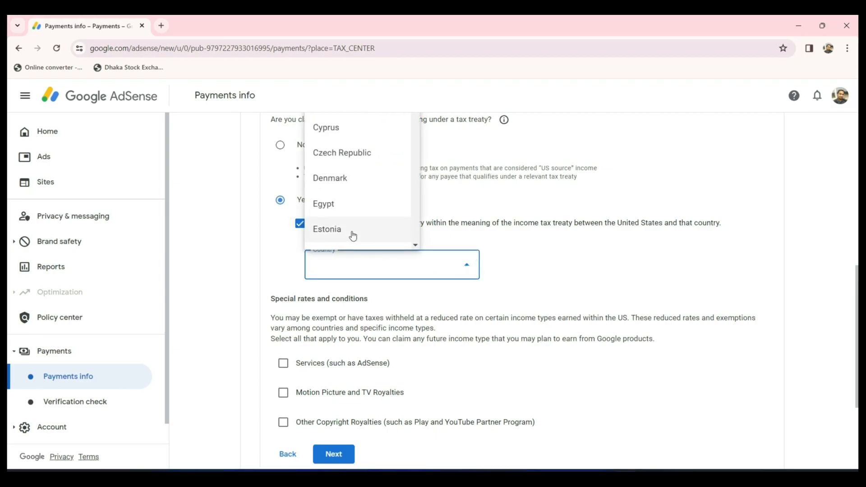
scroll(349, 235, "up", 5)
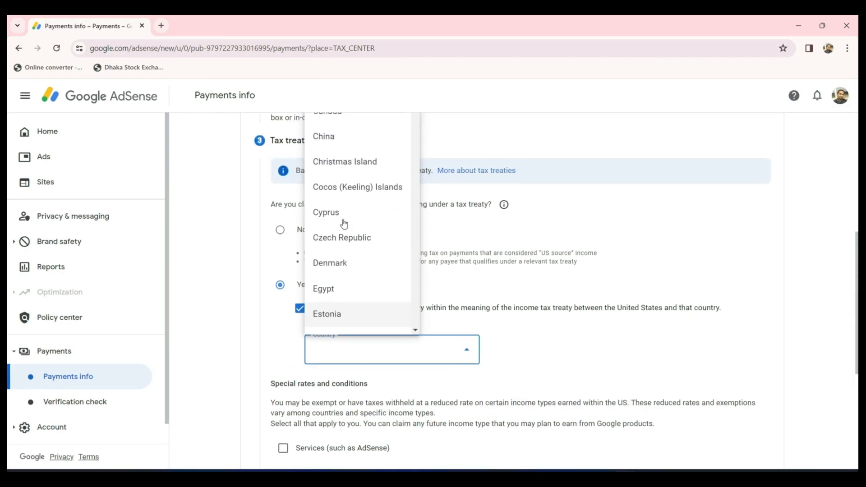
scroll(345, 258, "up", 4)
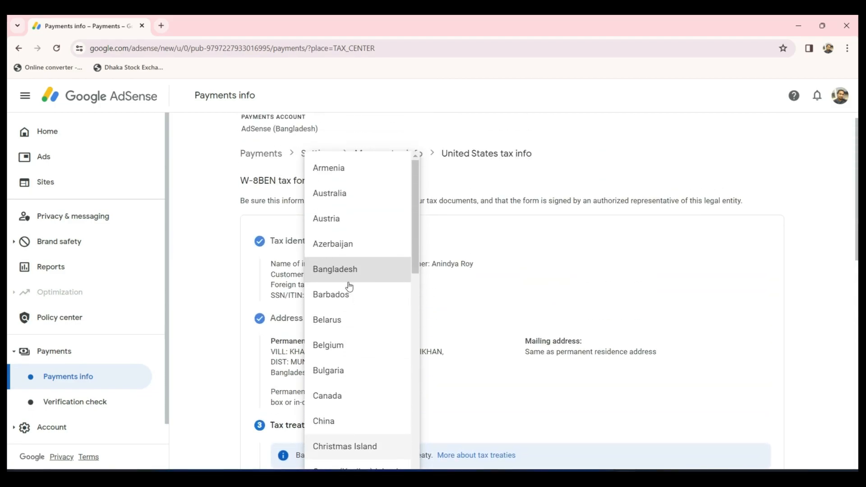
left_click(336, 271)
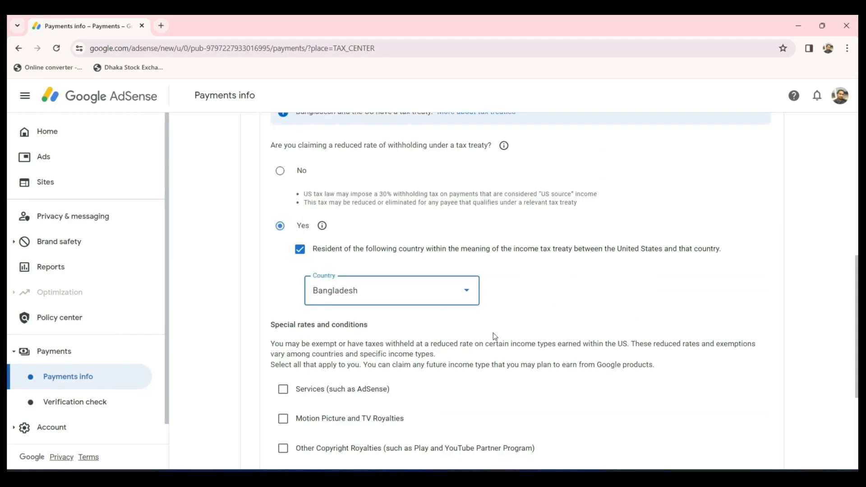
- Claim the special rate for Services (such as AdSense) with Article 7 and paragraph 1, 0% reduced treaty rate, and confirm the tax resident reason
scroll(493, 334, "down", 1)
scroll(413, 270, "down", 1)
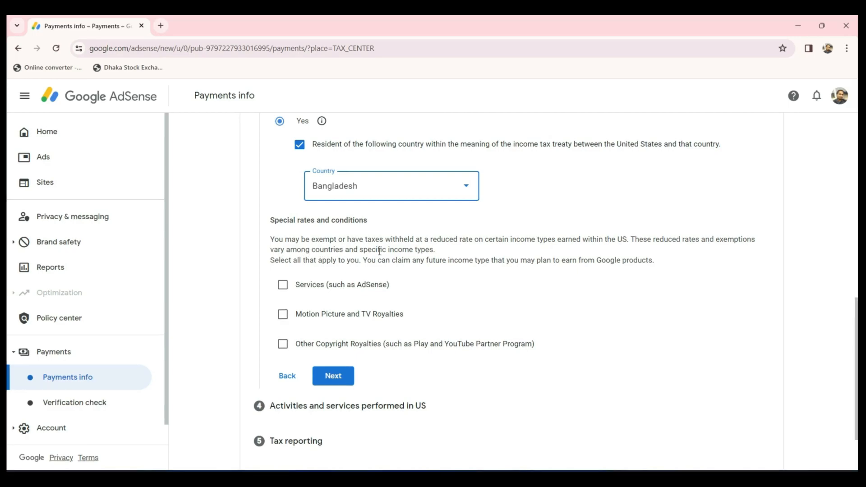
left_click(283, 285)
scroll(384, 339, "down", 1)
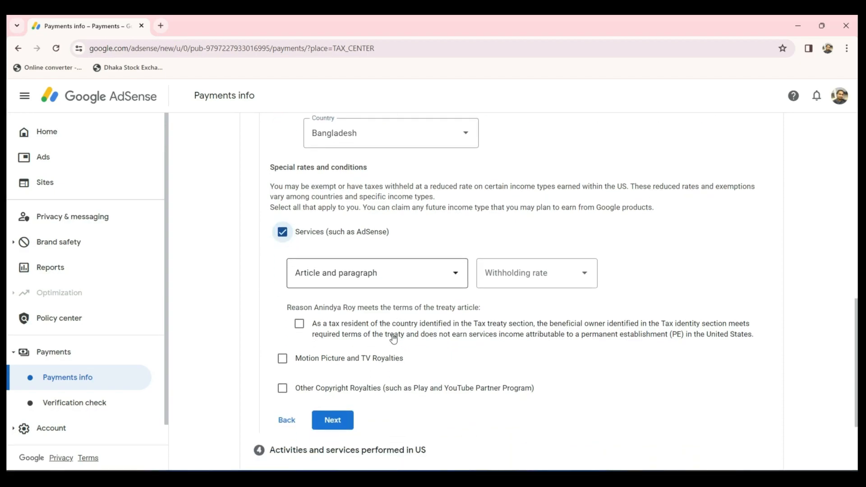
left_click(455, 273)
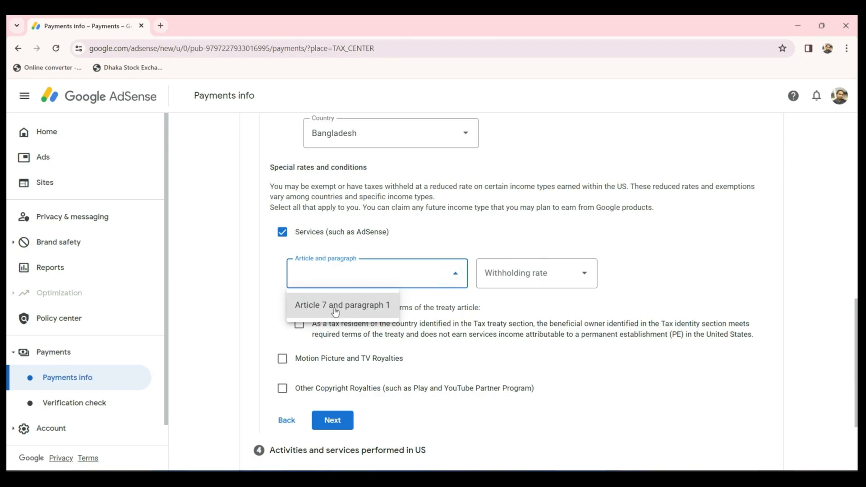
left_click(315, 306)
left_click(518, 273)
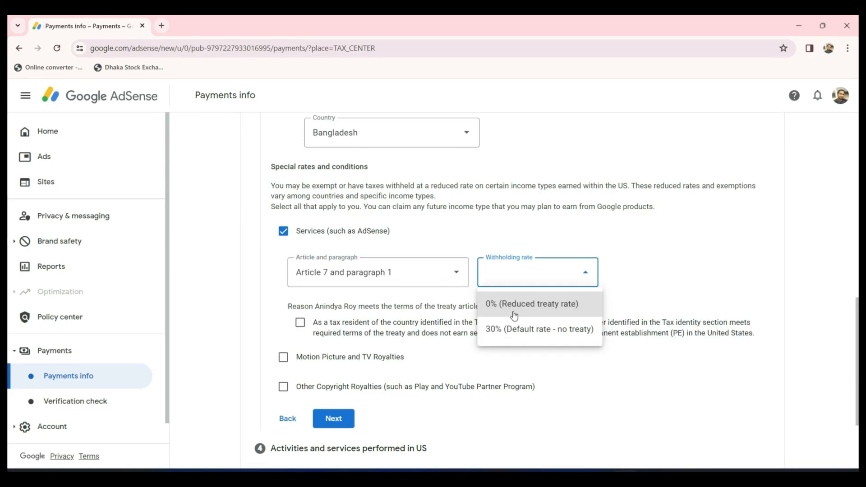
left_click(549, 305)
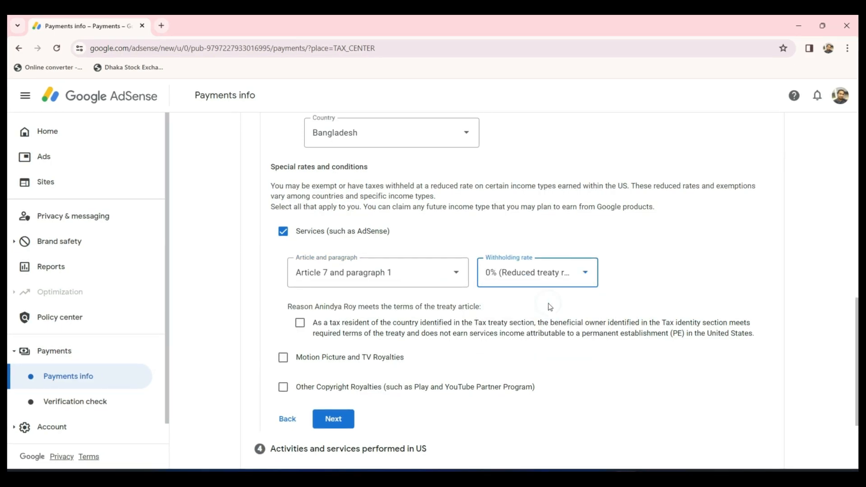
scroll(541, 305, "down", 2)
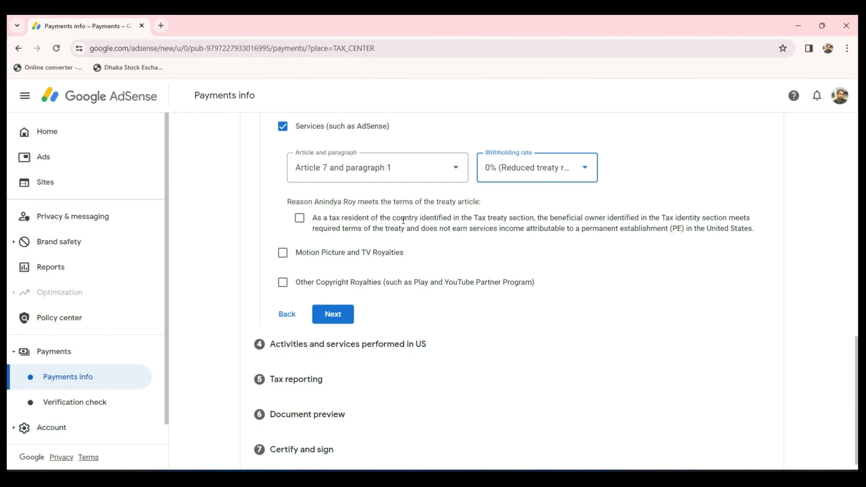
left_click(300, 219)
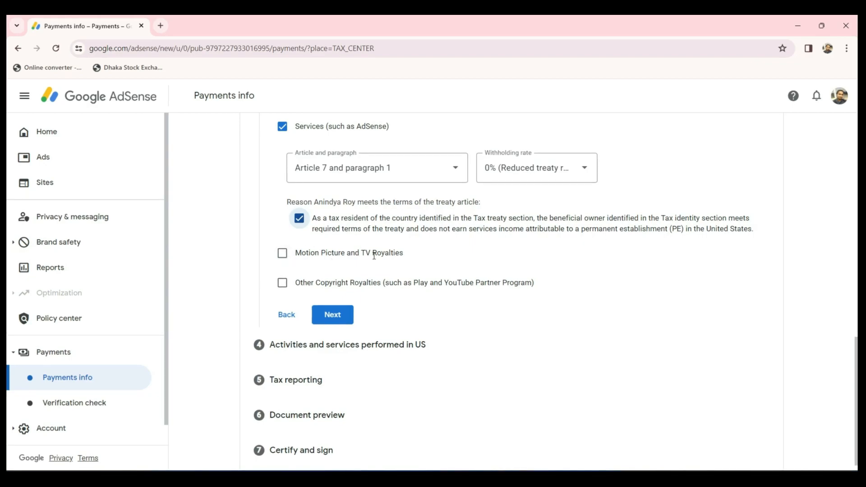
- Claim Motion Picture and TV Royalties under Article 12 and paragraph 2 at the 10% reduced treaty rate, and confirm the tax resident reason
left_click(354, 253)
left_click(365, 294)
left_click(339, 325)
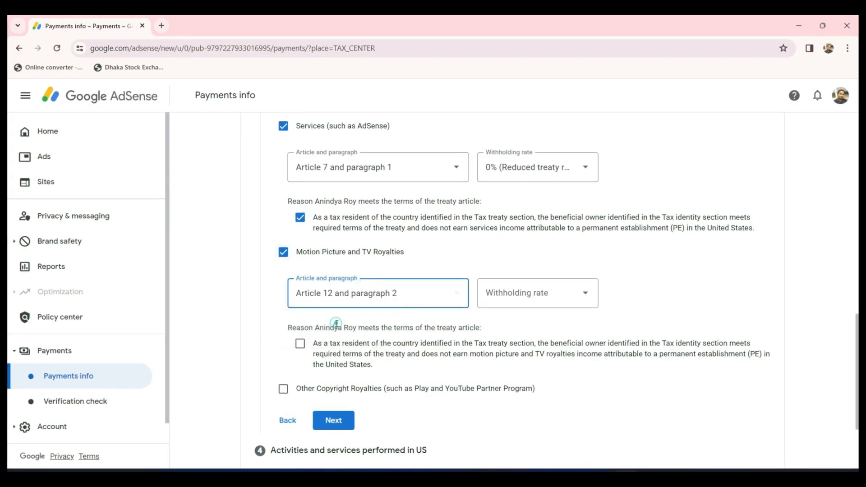
left_click(533, 295)
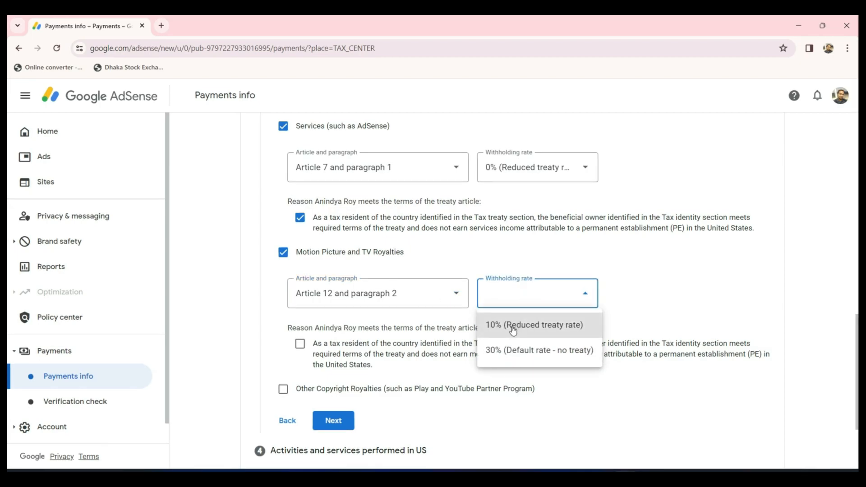
left_click(513, 329)
scroll(548, 329, "down", 1)
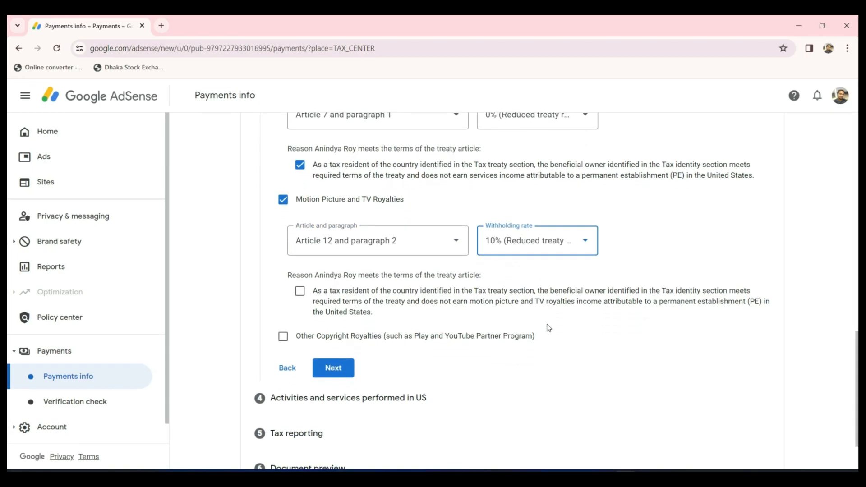
scroll(523, 281, "up", 1)
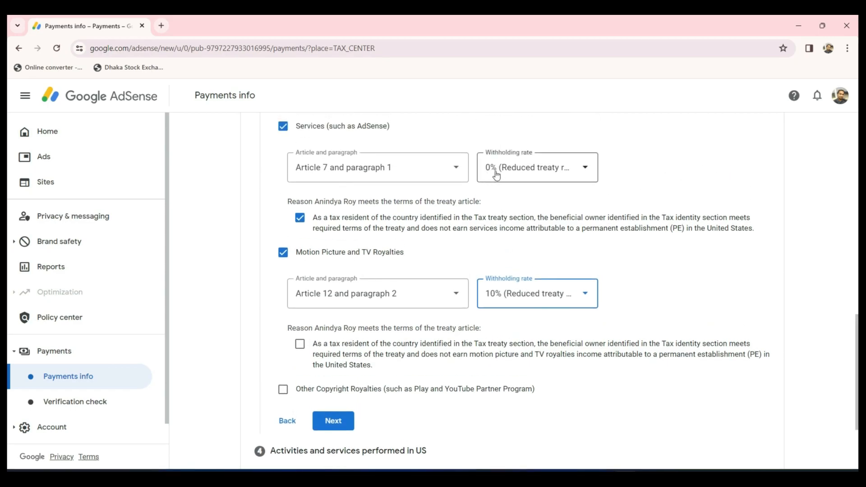
scroll(465, 340, "down", 2)
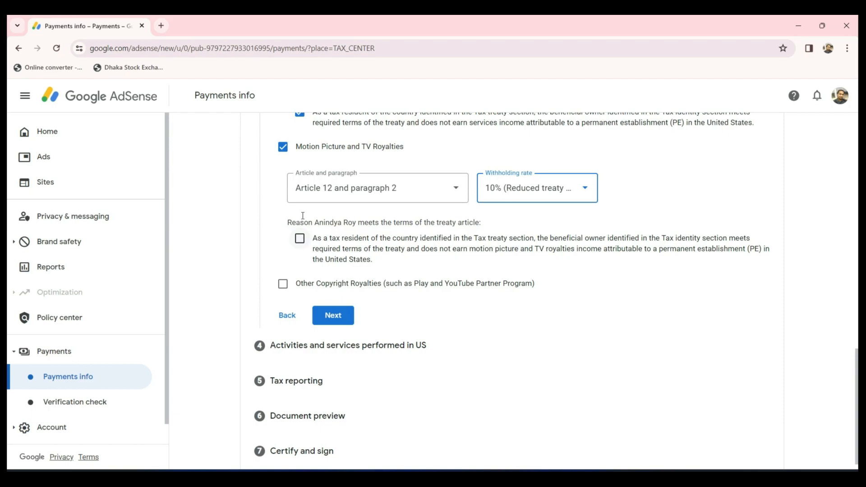
left_click(300, 240)
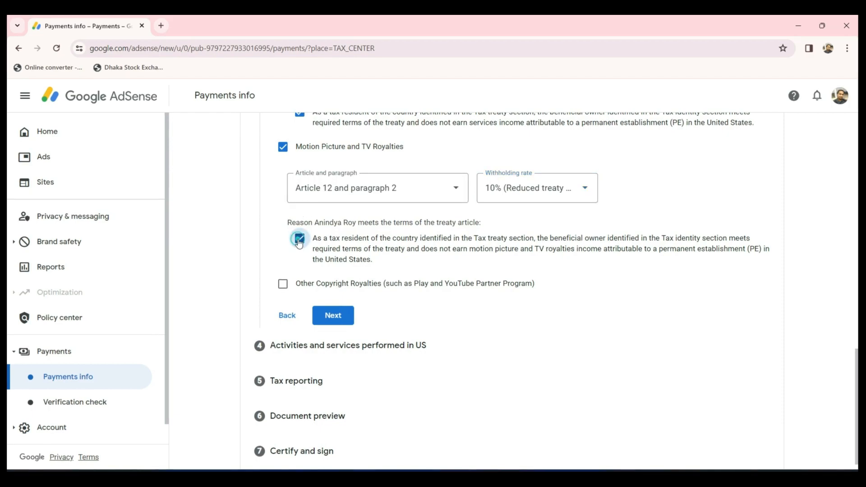
- Claim Other Copyright Royalties under Article 12 and paragraph 2 at the 10% reduced treaty rate, and confirm the tax resident reason
left_click(283, 285)
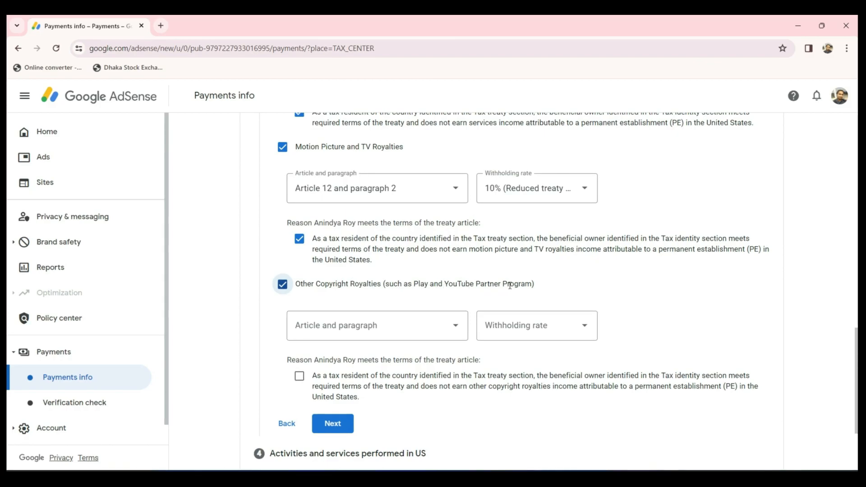
left_click(373, 327)
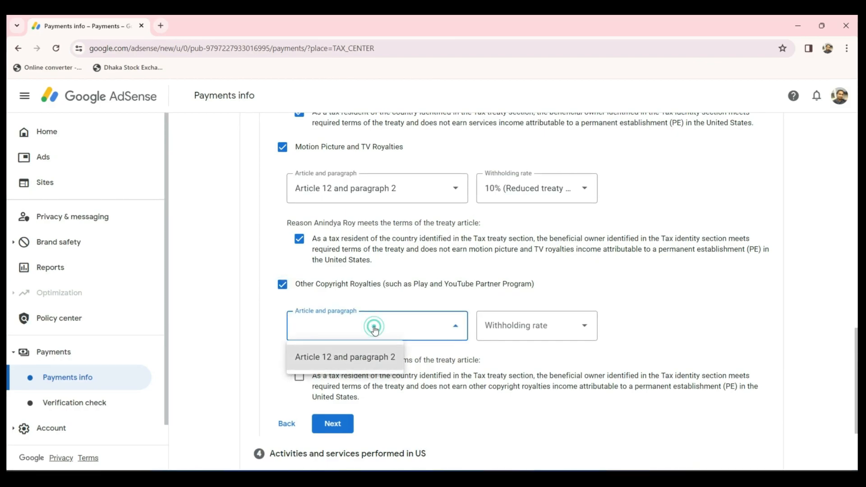
left_click(343, 358)
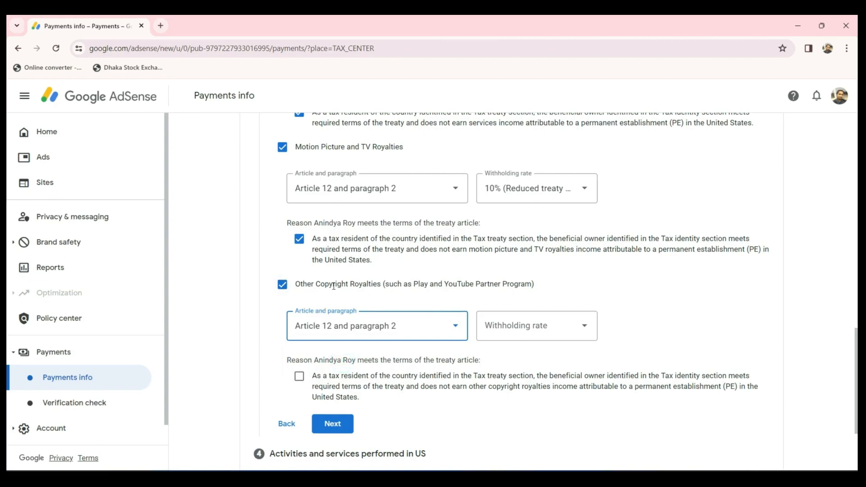
left_click(518, 325)
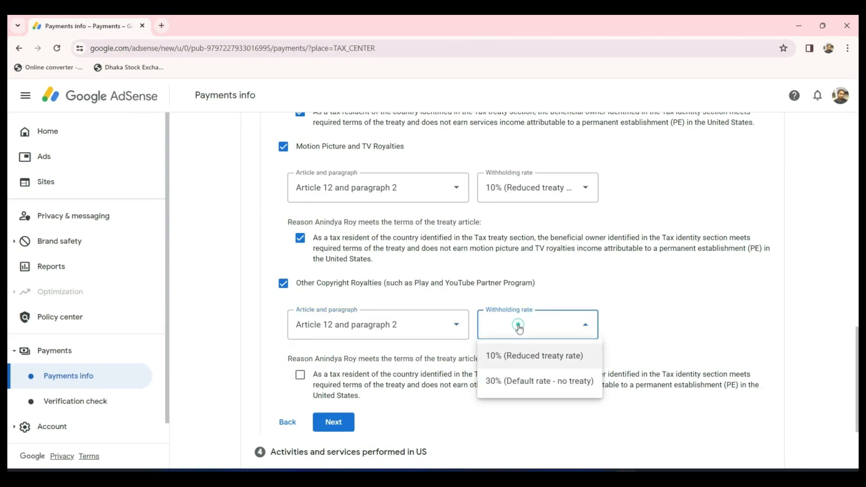
left_click(494, 356)
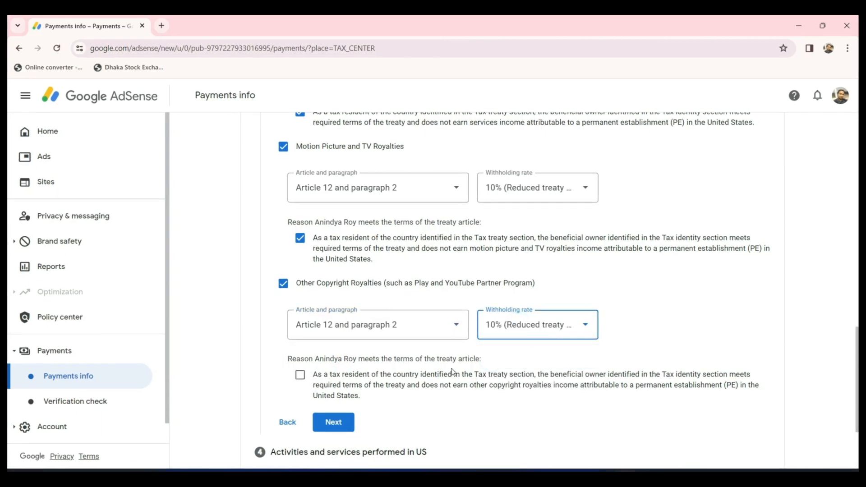
scroll(448, 372, "down", 2)
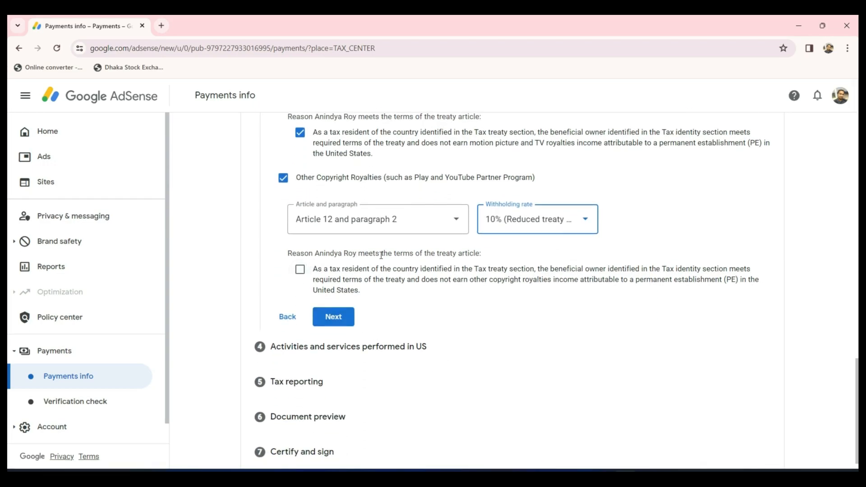
left_click(300, 269)
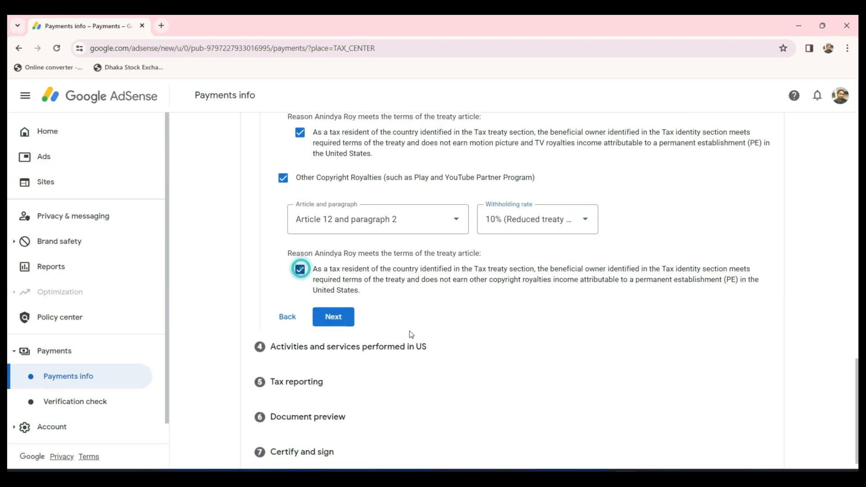
scroll(424, 335, "down", 1)
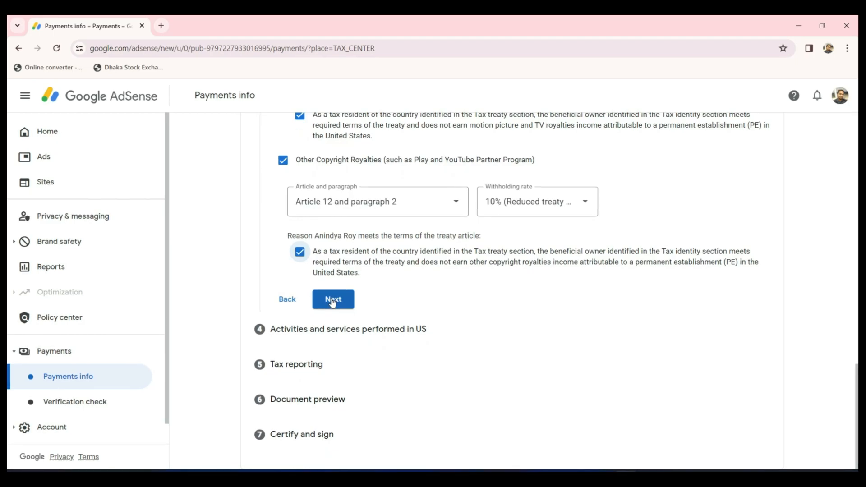
- Finish the tax treaty section and answer Yes to having performed activities and services for Google within the US
left_click(332, 300)
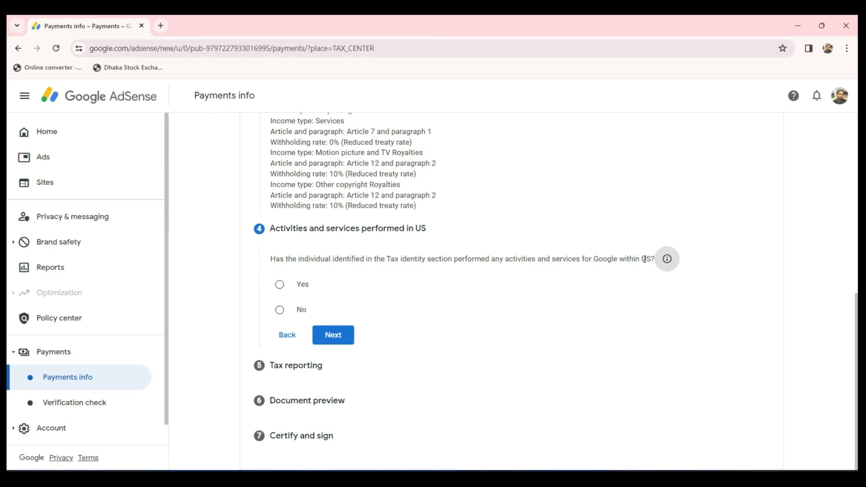
left_click(280, 284)
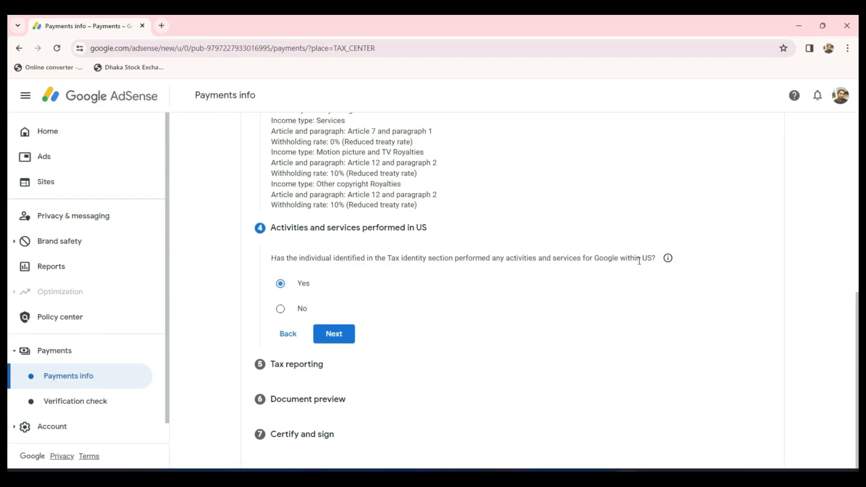
left_click(337, 337)
- Review the completed identity, address, treaty and US activities sections, and read through the paperless delivery agreement
scroll(374, 336, "down", 1)
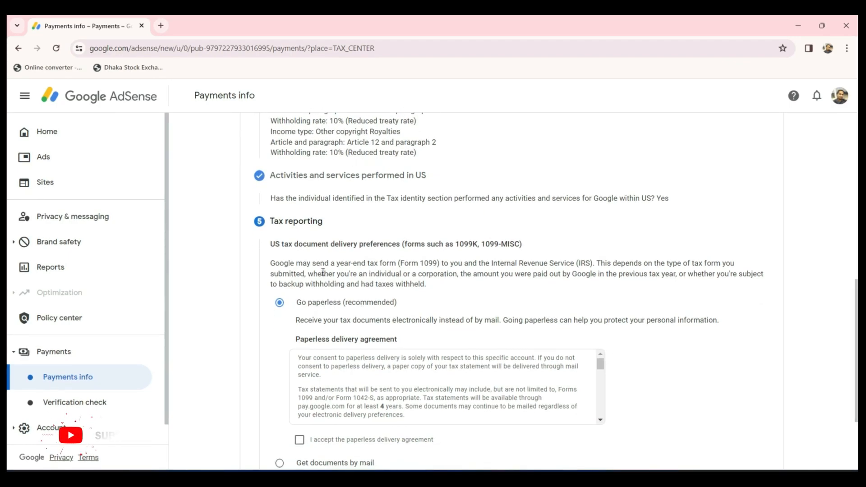
scroll(310, 275, "up", 6)
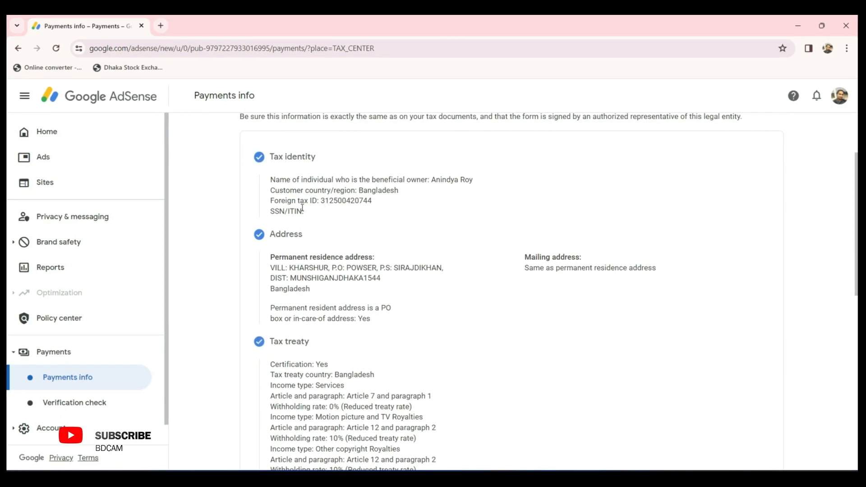
scroll(535, 275, "down", 3)
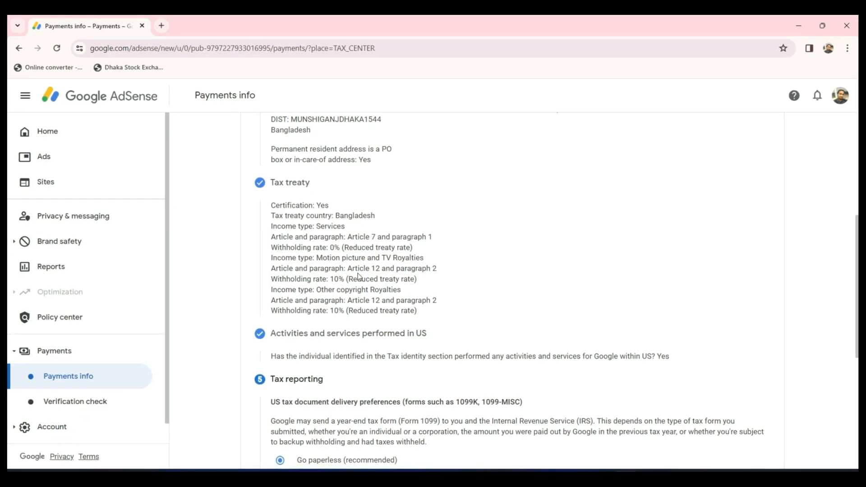
scroll(472, 290, "down", 1)
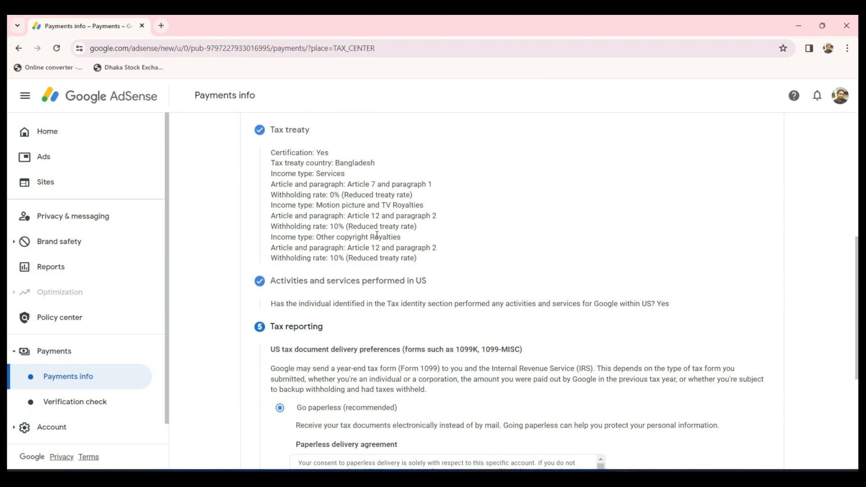
scroll(346, 280, "down", 3)
scroll(348, 289, "down", 2)
scroll(348, 288, "down", 6)
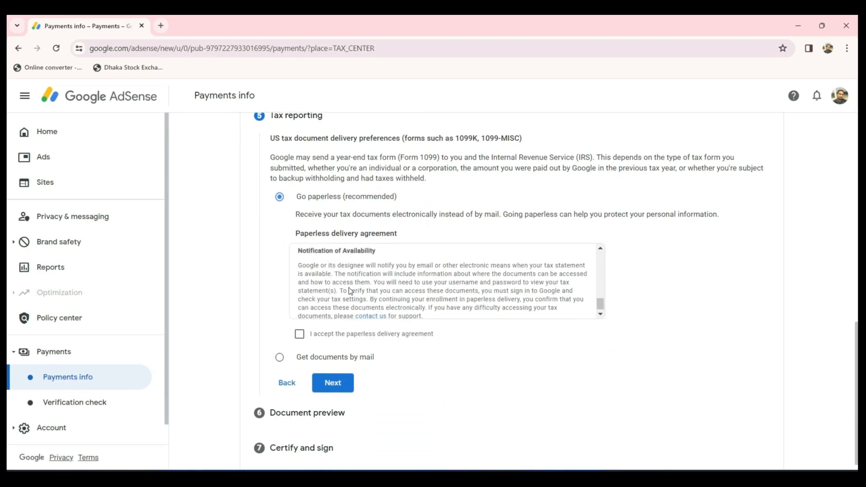
scroll(415, 363, "down", 1)
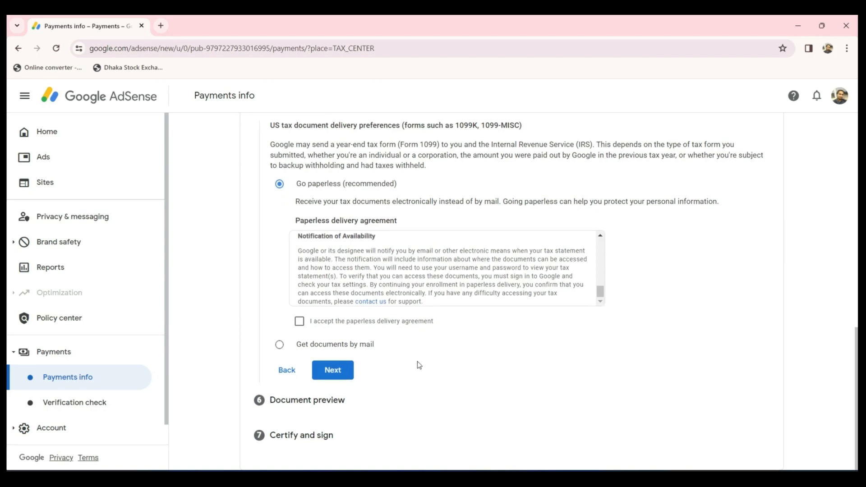
- Choose paperless delivery of US tax documents, accept the paperless delivery agreement and complete the tax reporting section
left_click(299, 321)
left_click(340, 344)
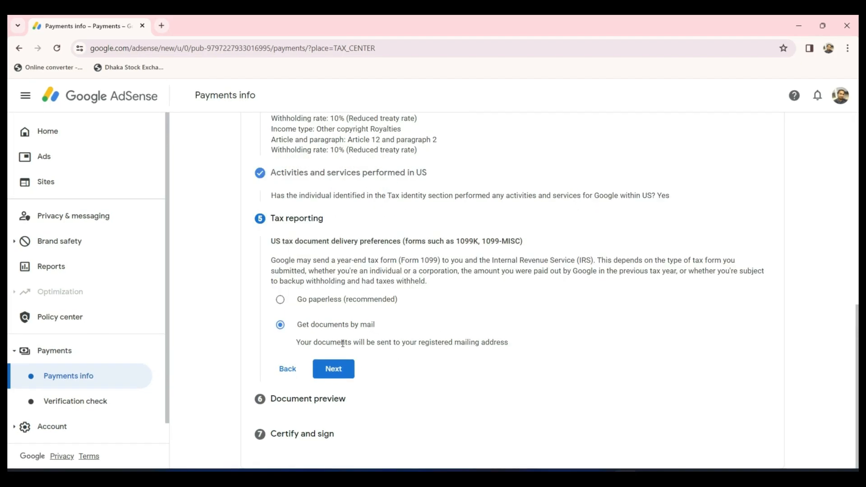
left_click(280, 299)
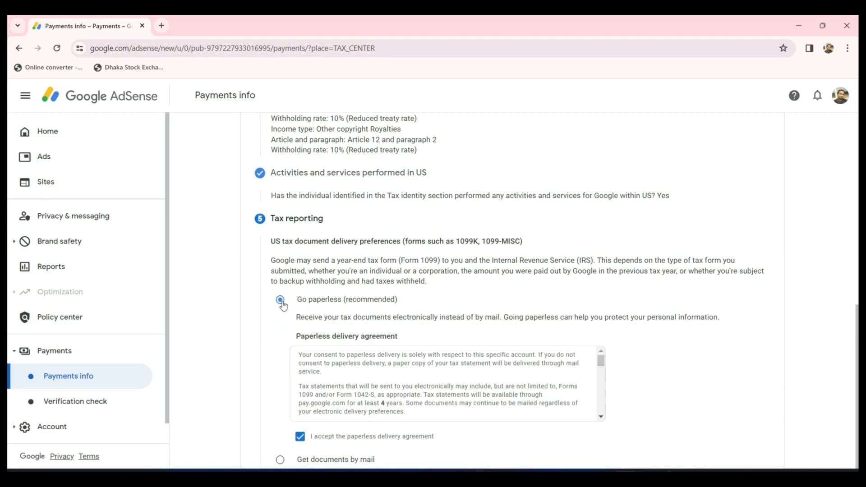
scroll(306, 283, "down", 2)
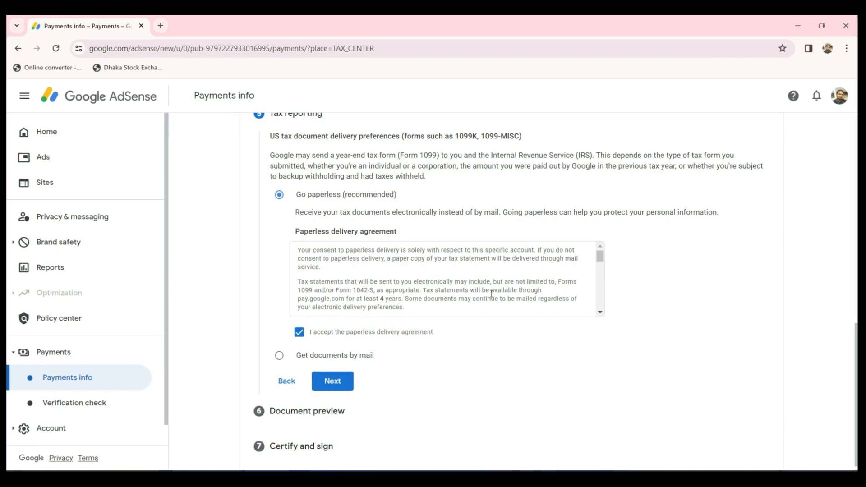
scroll(519, 290, "down", 1)
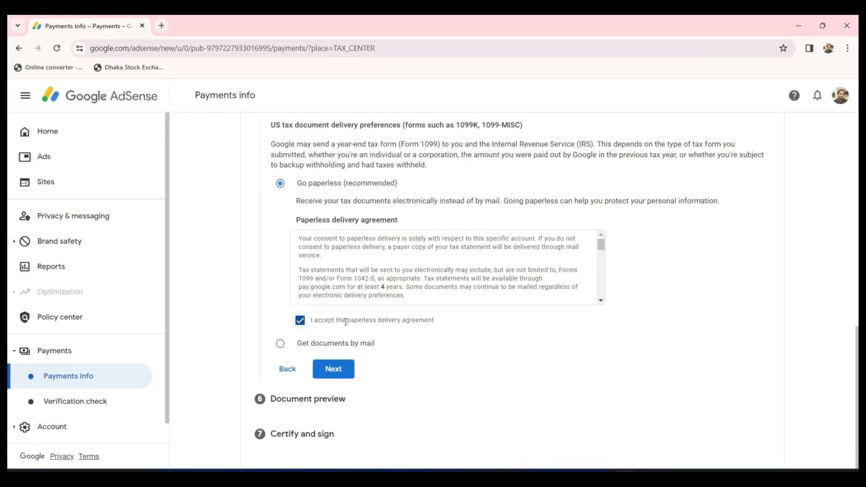
left_click(331, 369)
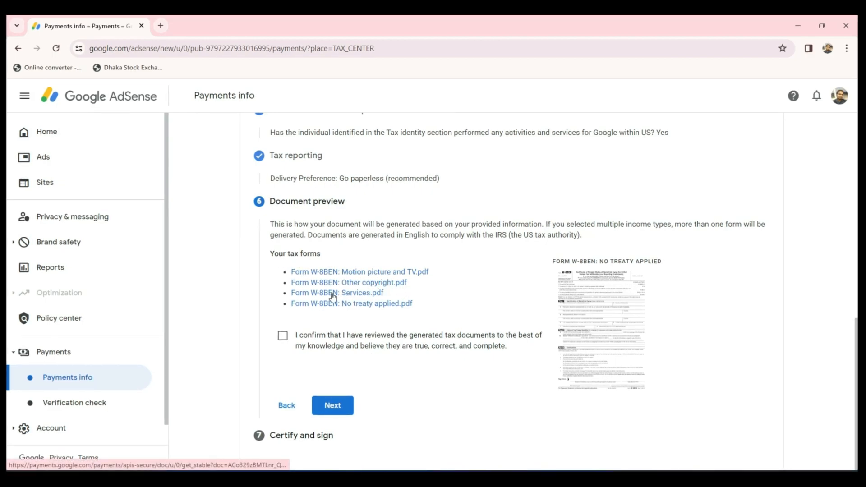
- Confirm that the generated W-8BEN documents have been reviewed and proceed to certification and signing
left_click(282, 335)
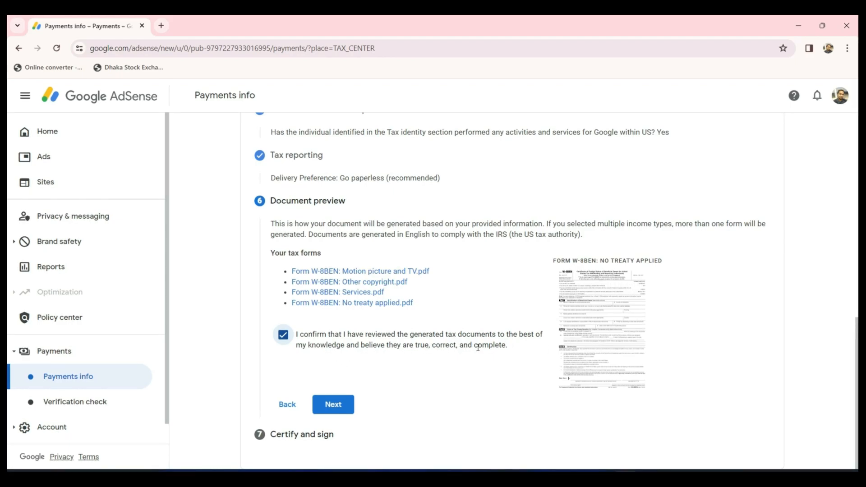
left_click(332, 405)
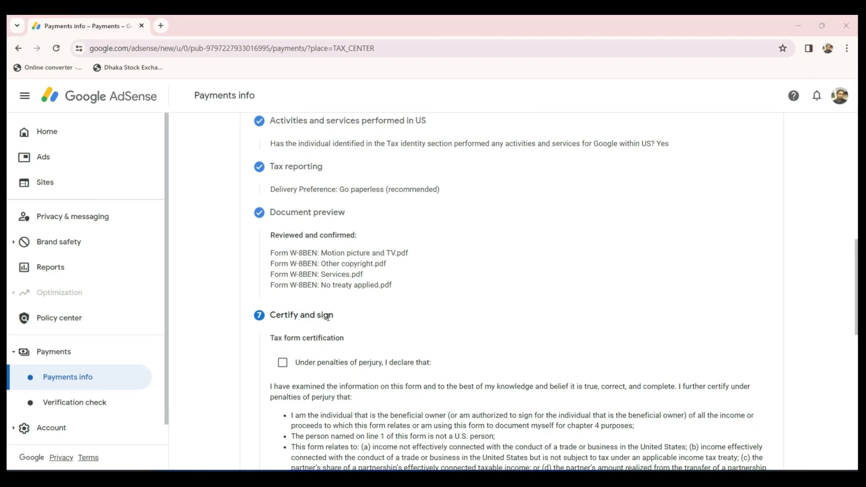
- Read and accept the penalties-of-perjury declaration, and certify the unchanged status affidavit for prior payments
scroll(388, 318, "down", 5)
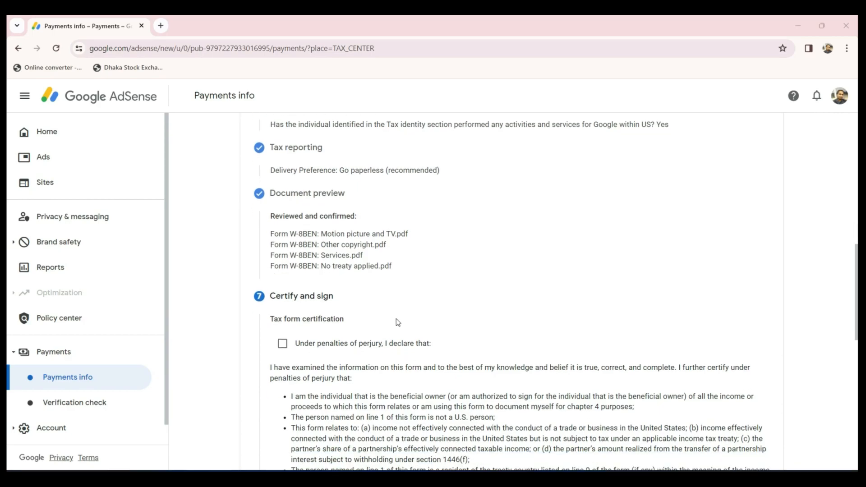
scroll(338, 215, "up", 1)
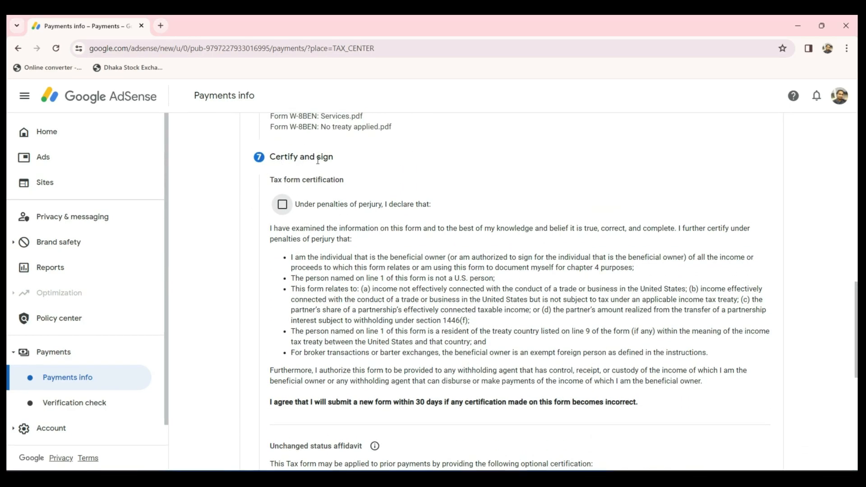
scroll(365, 243, "down", 4)
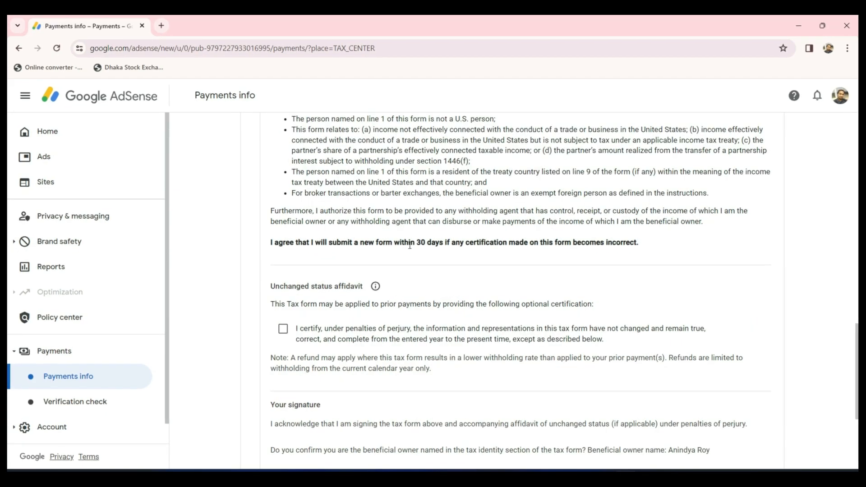
triple_click(607, 243)
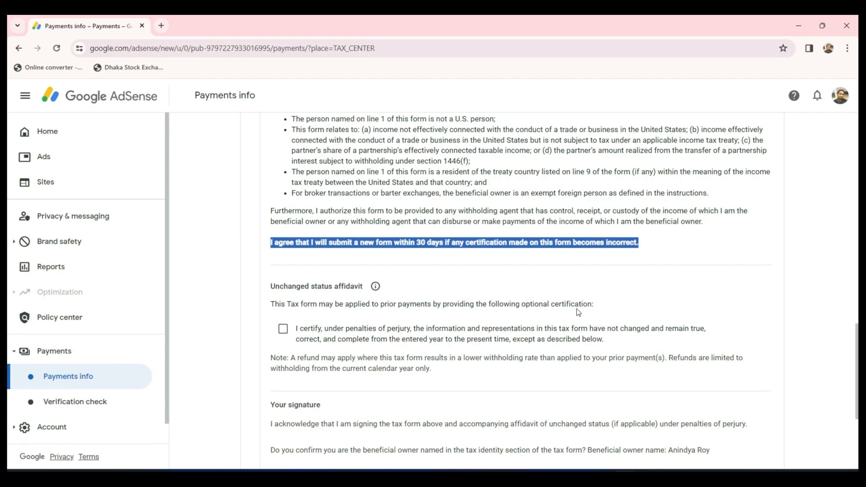
left_click(283, 329)
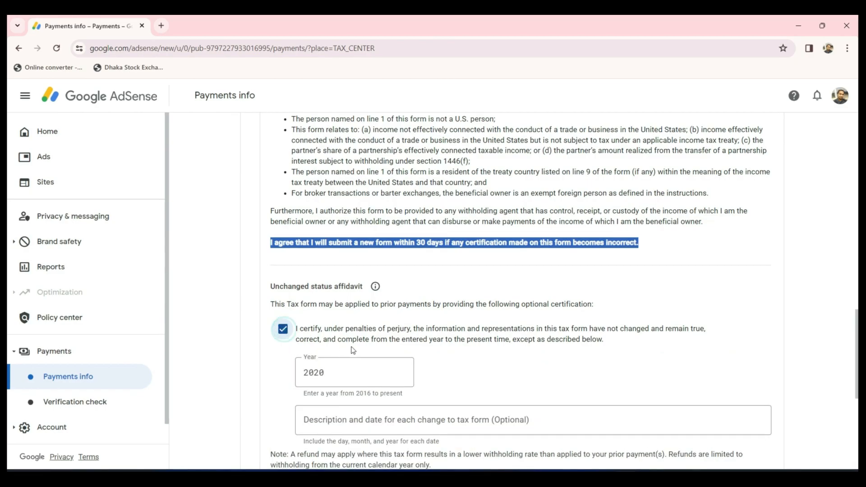
scroll(437, 348, "down", 2)
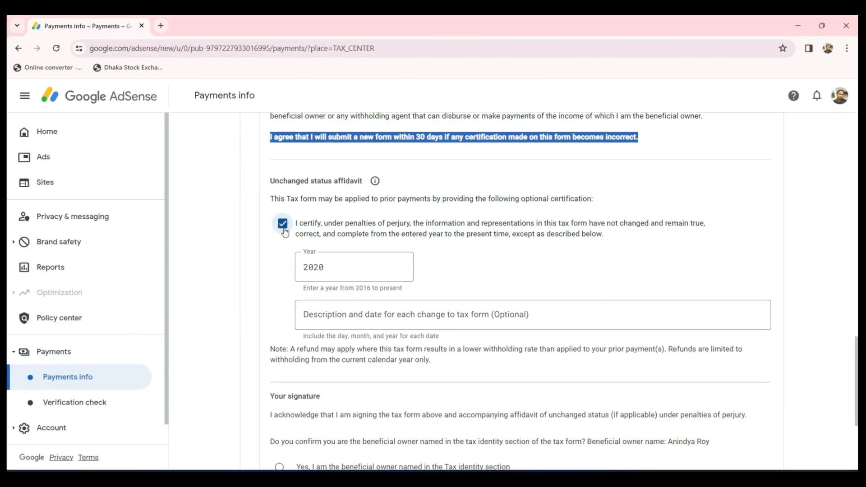
- Confirm being the beneficial owner named in the Tax identity section and submit the tax form
scroll(316, 300, "down", 2)
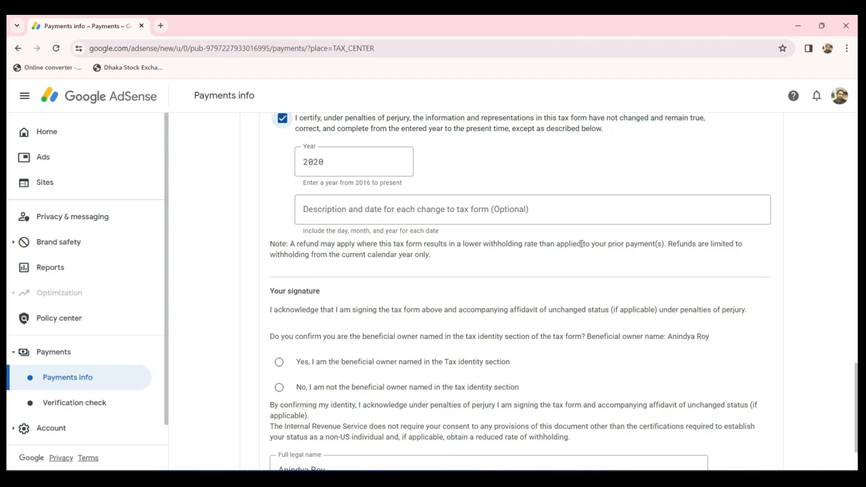
scroll(345, 312, "down", 1)
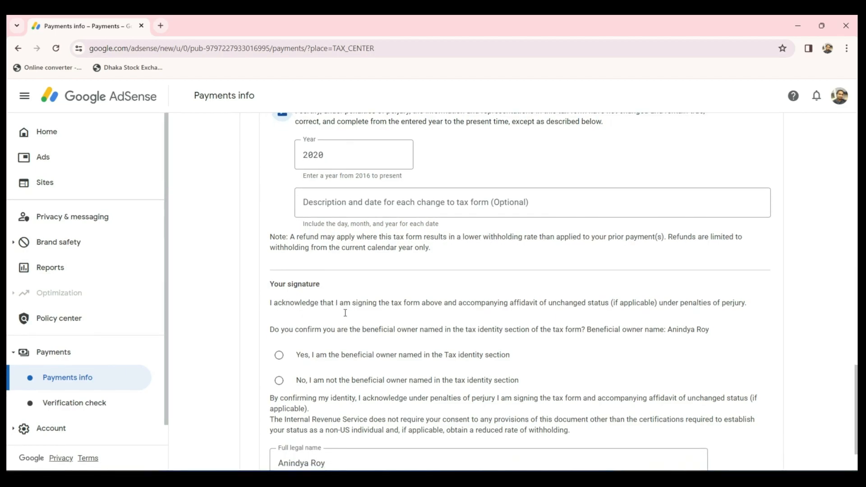
scroll(345, 312, "down", 2)
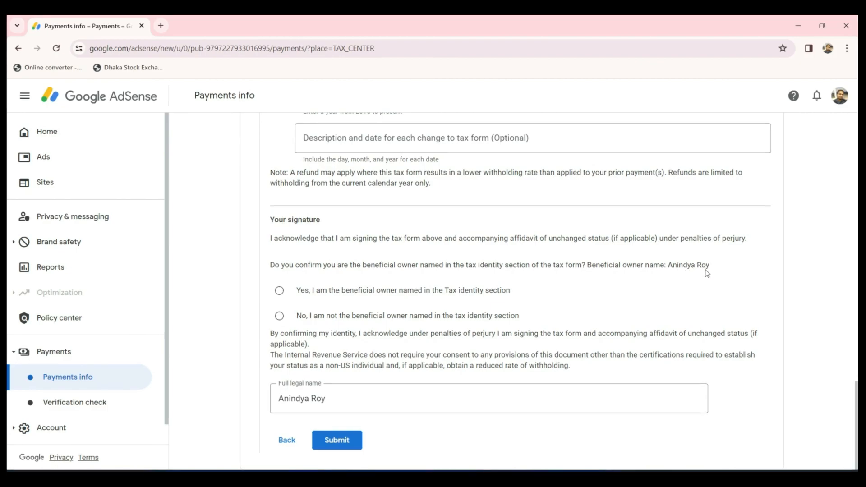
left_click_drag(709, 266, 667, 267)
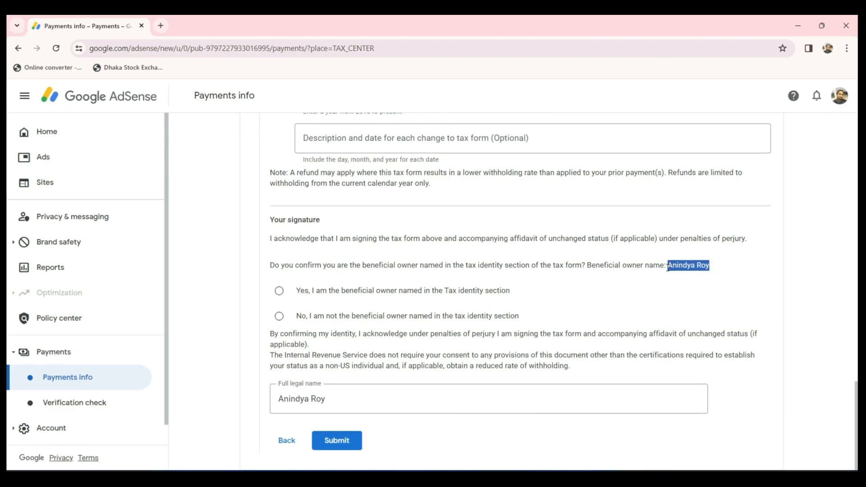
left_click(279, 290)
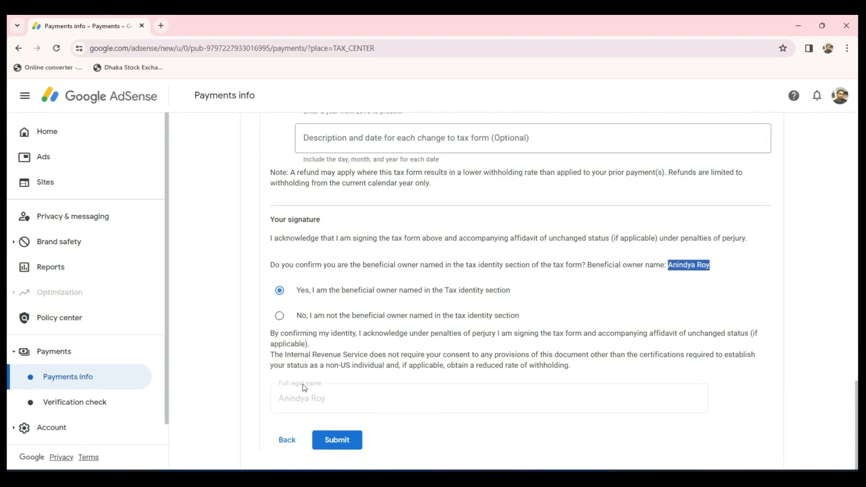
left_click(338, 440)
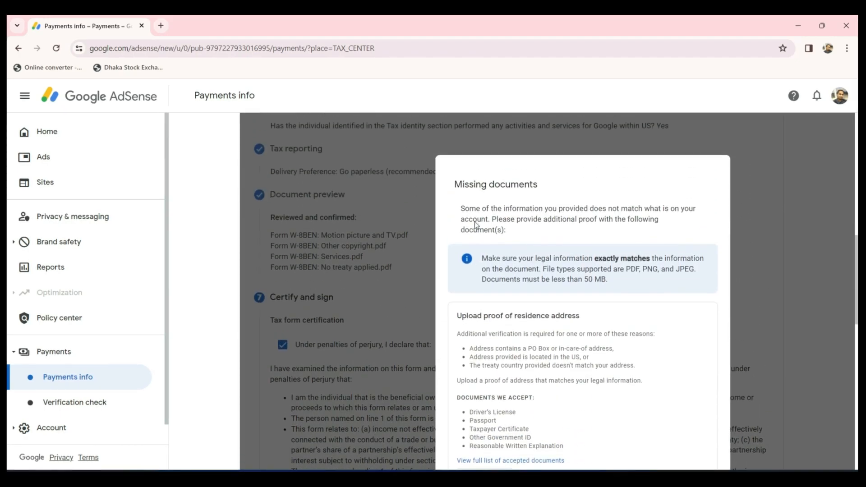
- Start uploading the proof of residence address and locate the TIN certificate PDF in the Accademic Papers folder
scroll(327, 229, "up", 1)
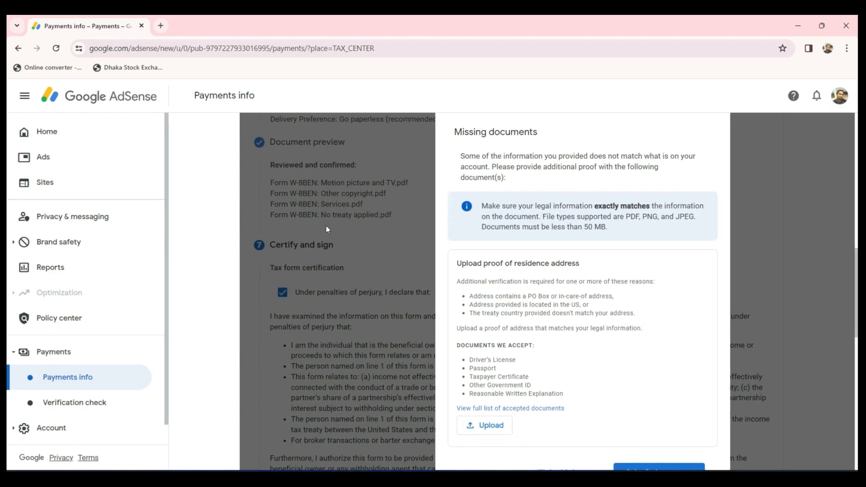
scroll(327, 229, "down", 1)
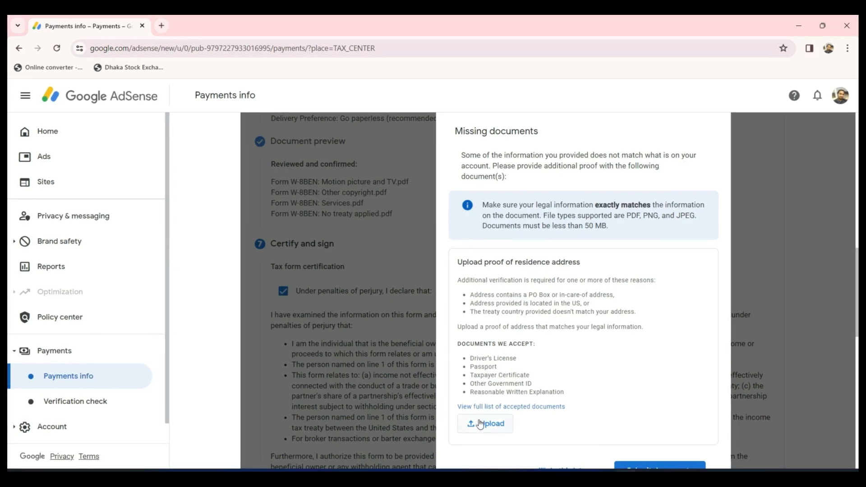
scroll(526, 401, "down", 2)
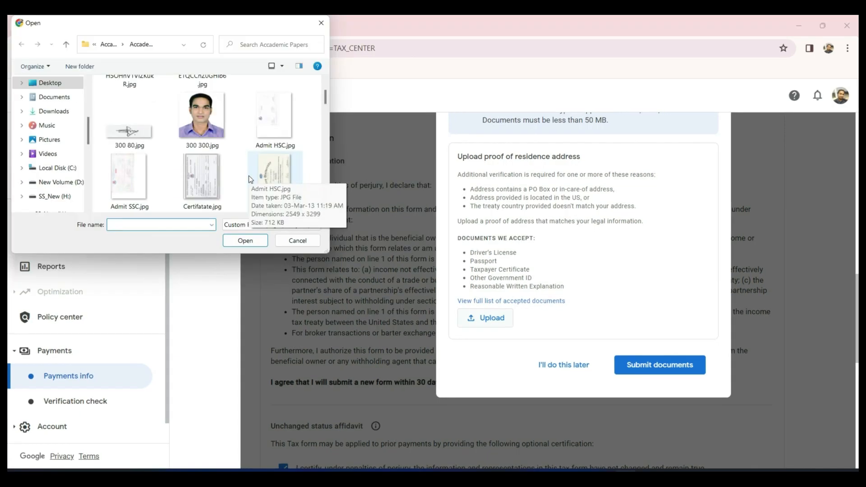
scroll(248, 175, "down", 3)
scroll(219, 174, "down", 3)
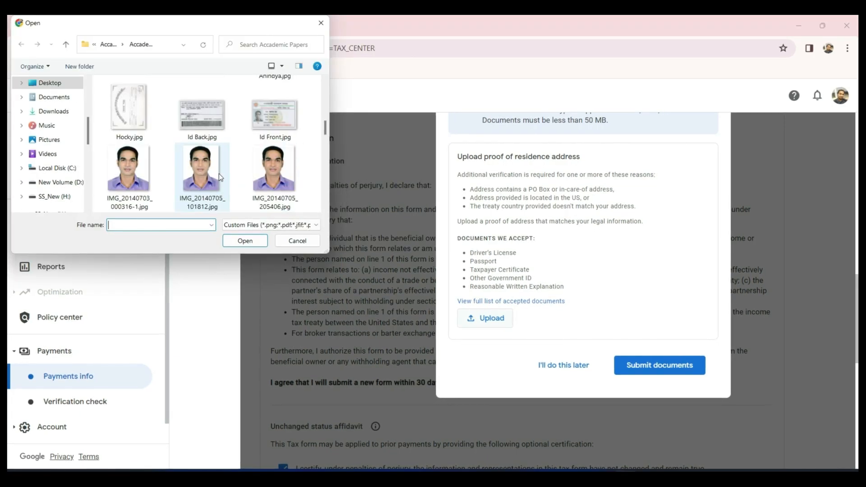
scroll(218, 174, "down", 2)
scroll(218, 174, "down", 2)
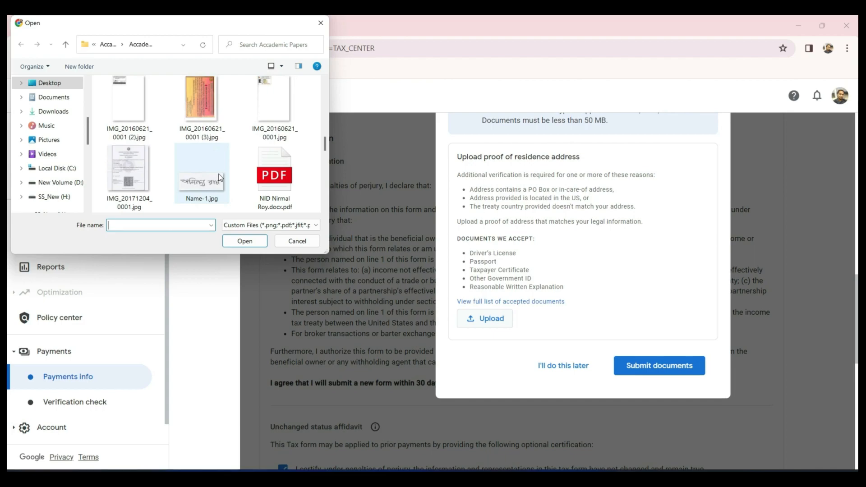
scroll(218, 174, "down", 4)
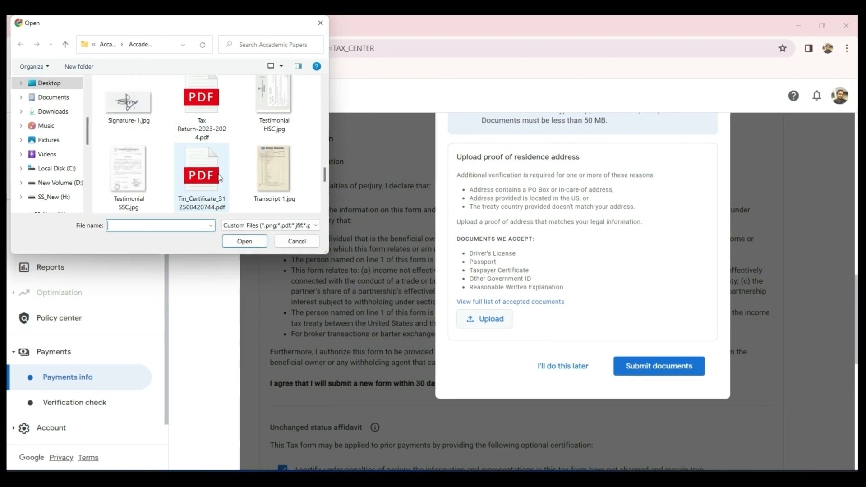
- Open the TIN certificate PDF from the file selection, check the taxpayer's name and address details, and close its preview
right_click(207, 177)
scroll(375, 329, "down", 1)
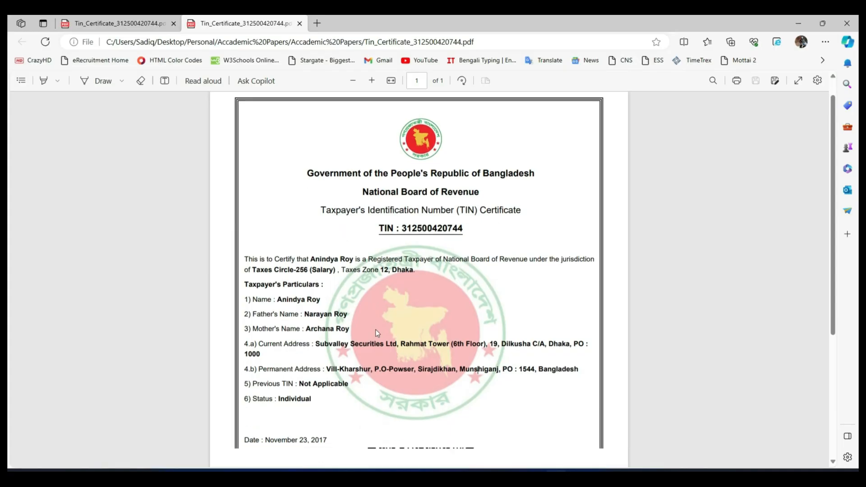
scroll(375, 329, "down", 3)
scroll(317, 158, "up", 4)
left_click(299, 23)
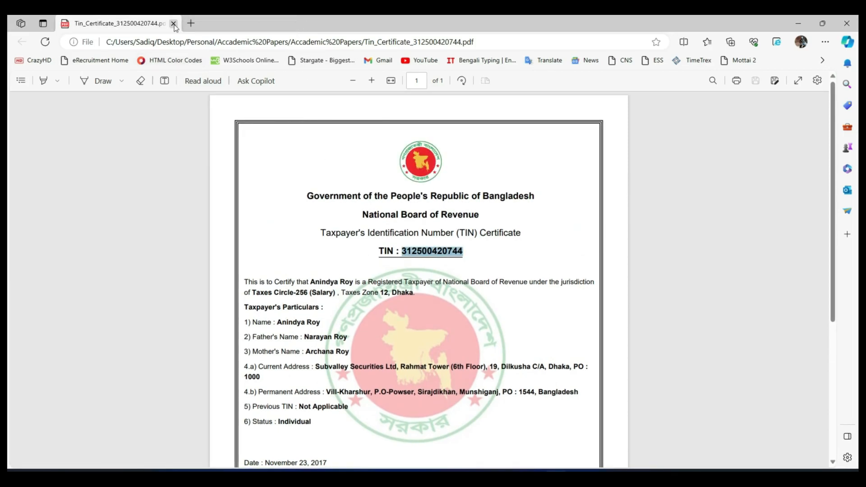
- Attach the TIN certificate PDF as proof of residence address and submit it, then acknowledge the verification notice
left_click(174, 24)
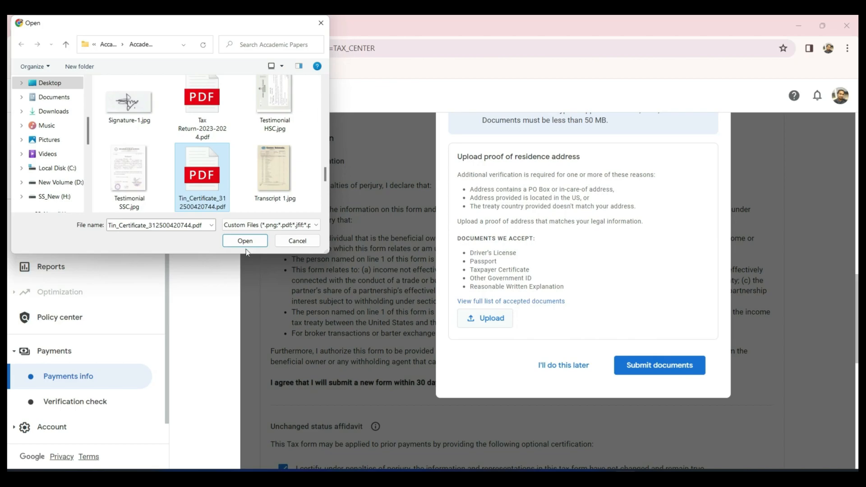
left_click(245, 242)
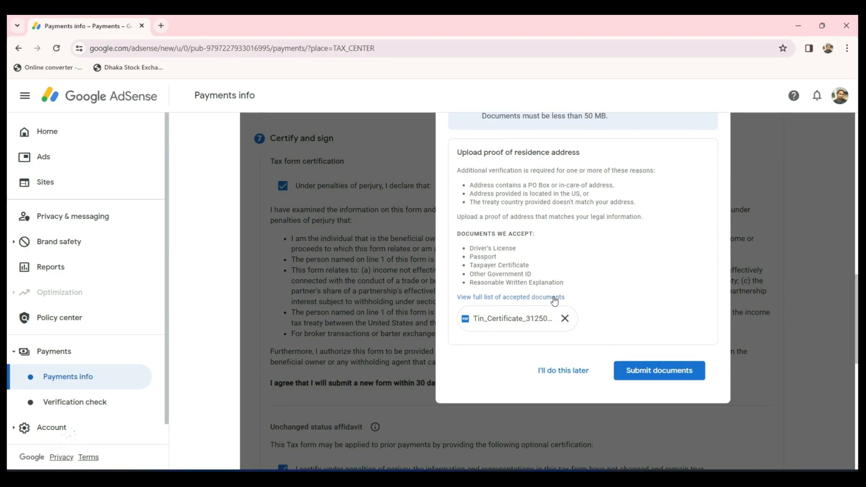
left_click(646, 374)
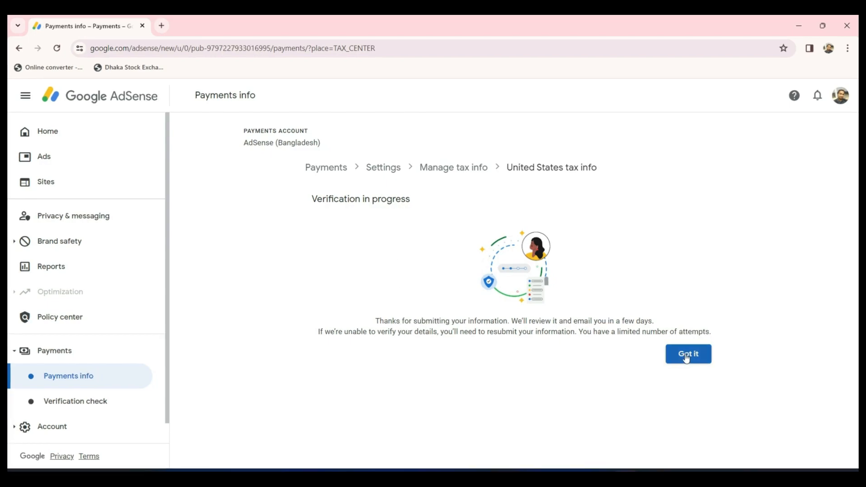
left_click_drag(579, 333, 713, 333)
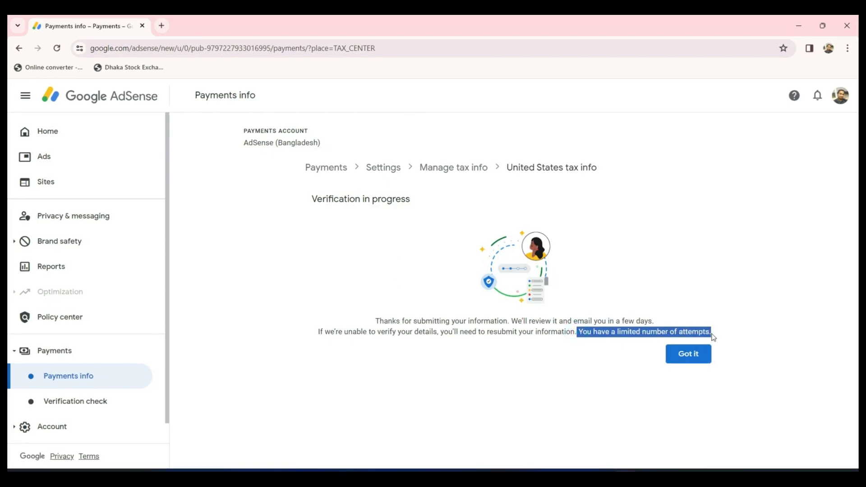
left_click(685, 357)
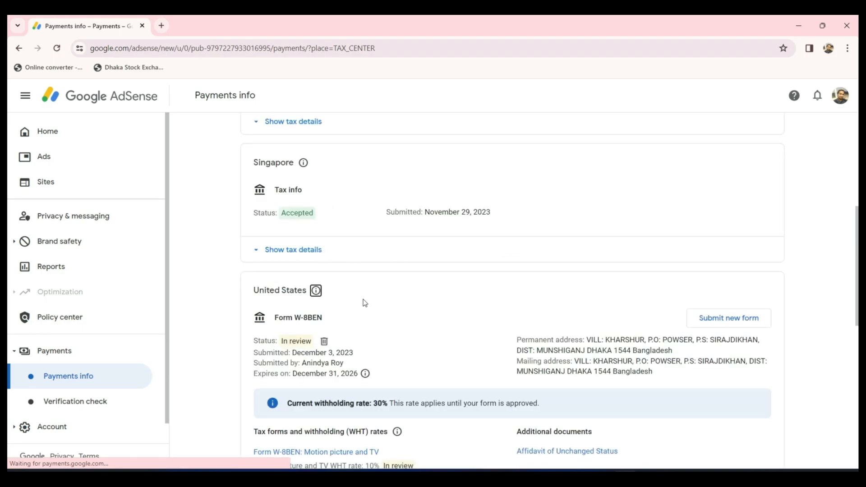
- Review the submitted United States Form W-8BEN entry, including its status, withholding rates, tax reporting details and proof documents
scroll(440, 303, "down", 1)
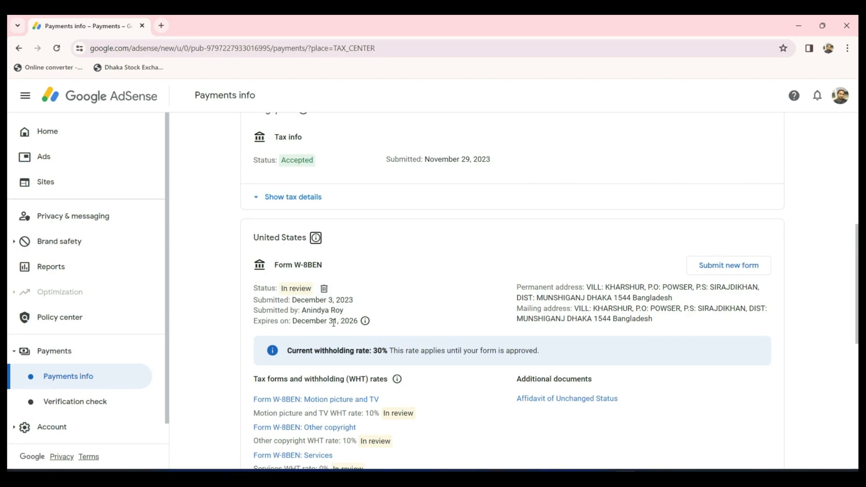
scroll(337, 260, "down", 2)
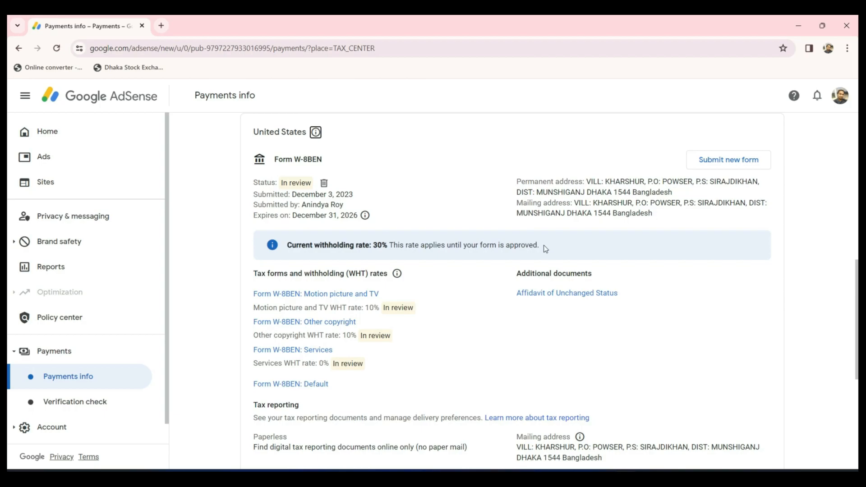
scroll(411, 329, "down", 1)
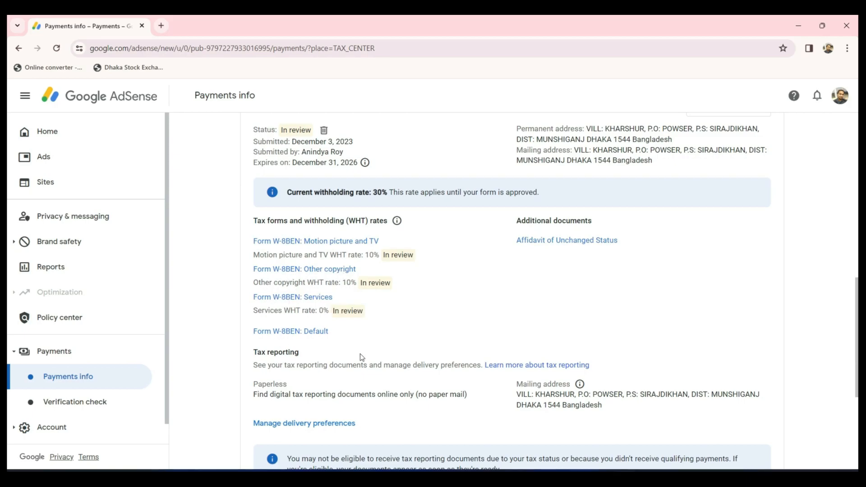
scroll(358, 359, "down", 1)
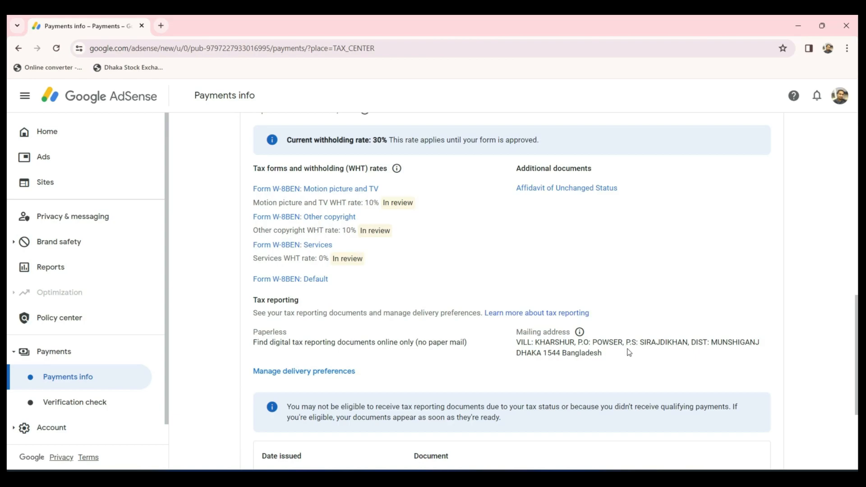
scroll(629, 353, "down", 1)
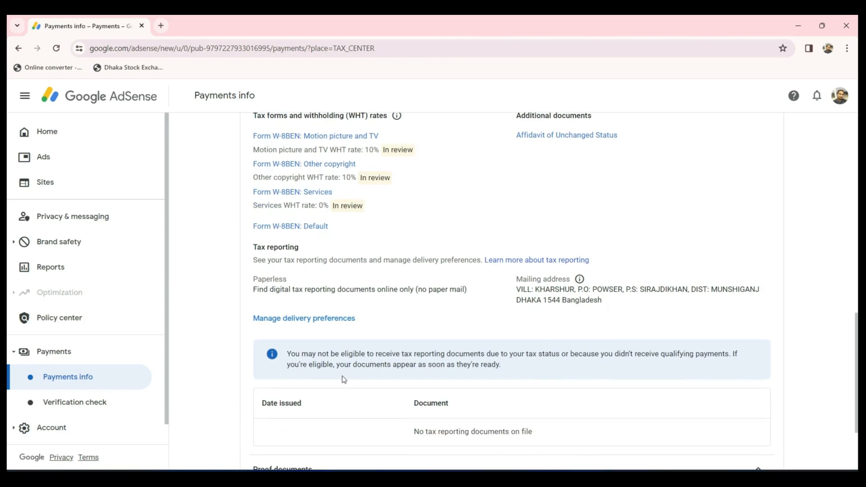
scroll(532, 372, "down", 2)
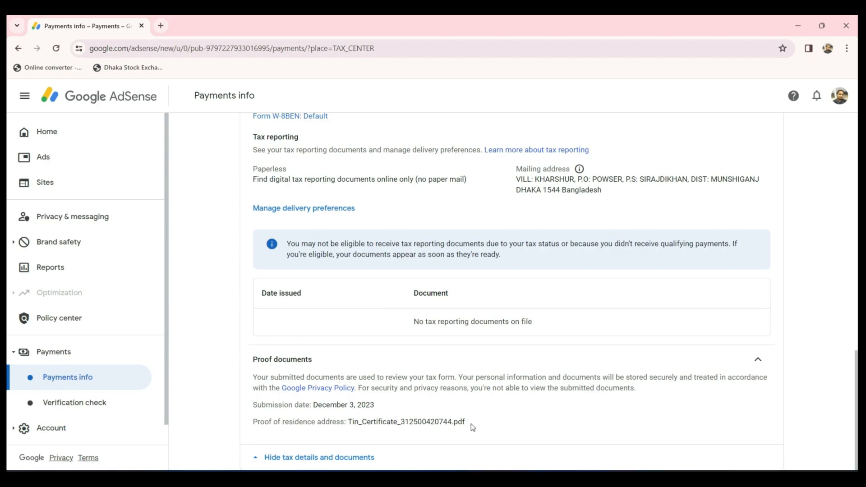
scroll(452, 372, "up", 10)
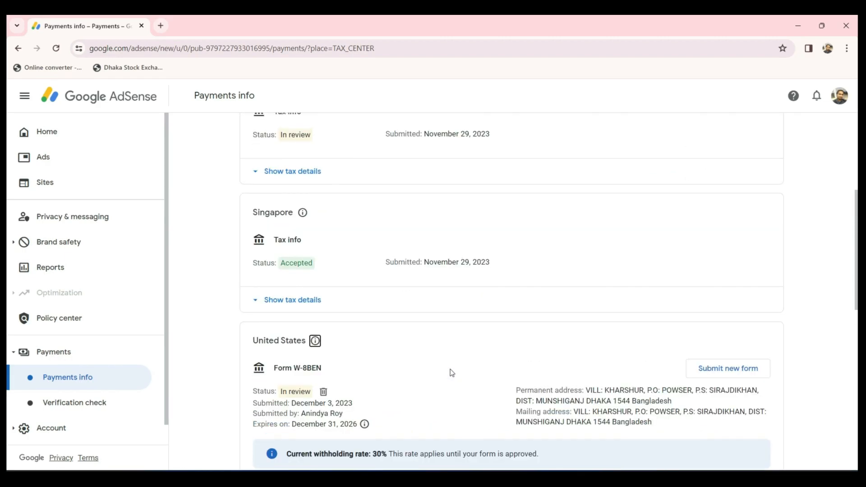
scroll(451, 373, "up", 5)
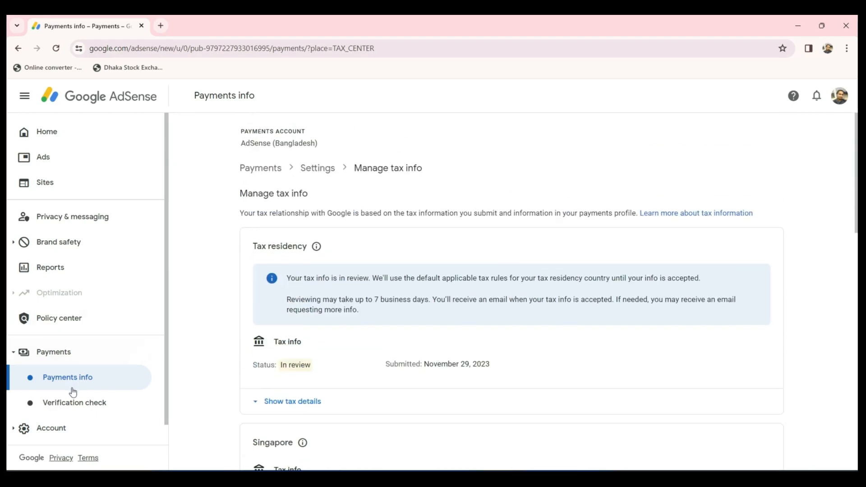
- View the identity Verification check page under Payments and expand the Account section
left_click(59, 403)
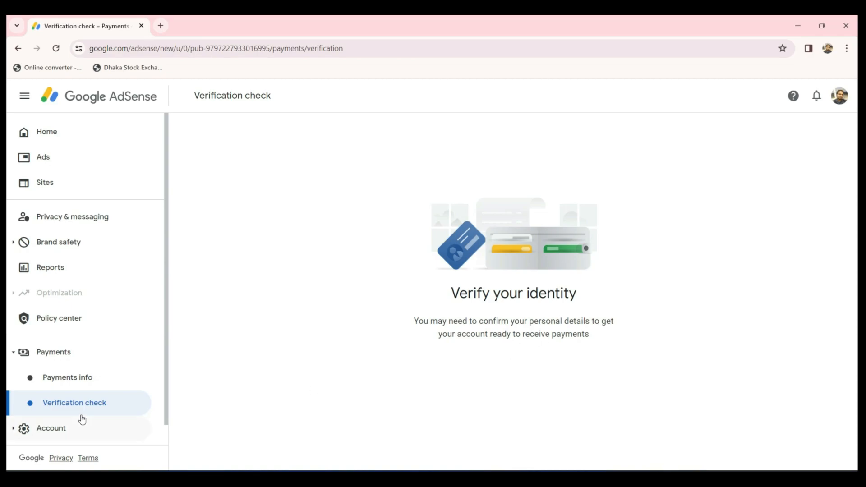
scroll(52, 408, "down", 1)
left_click(51, 408)
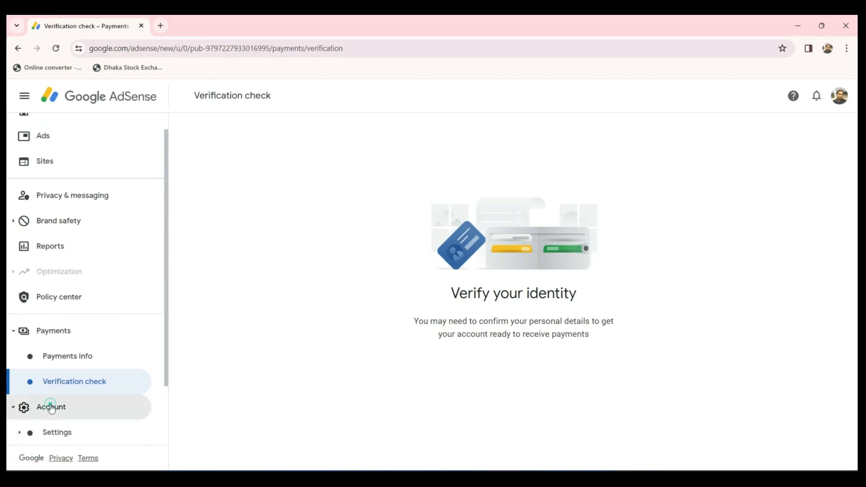